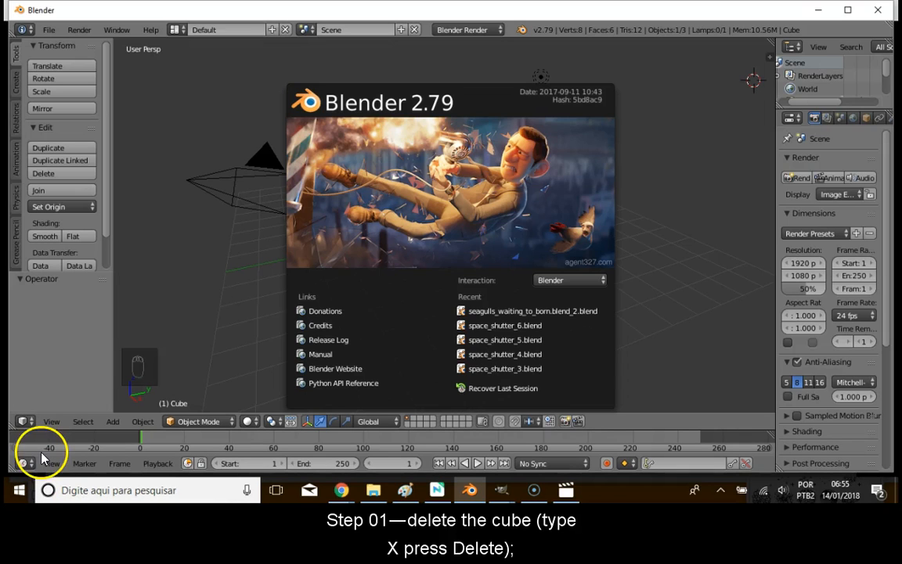
Dismiss the splash screen and delete the default cube from the scene.
{"action": "left_click", "coordinate": [679, 116]}
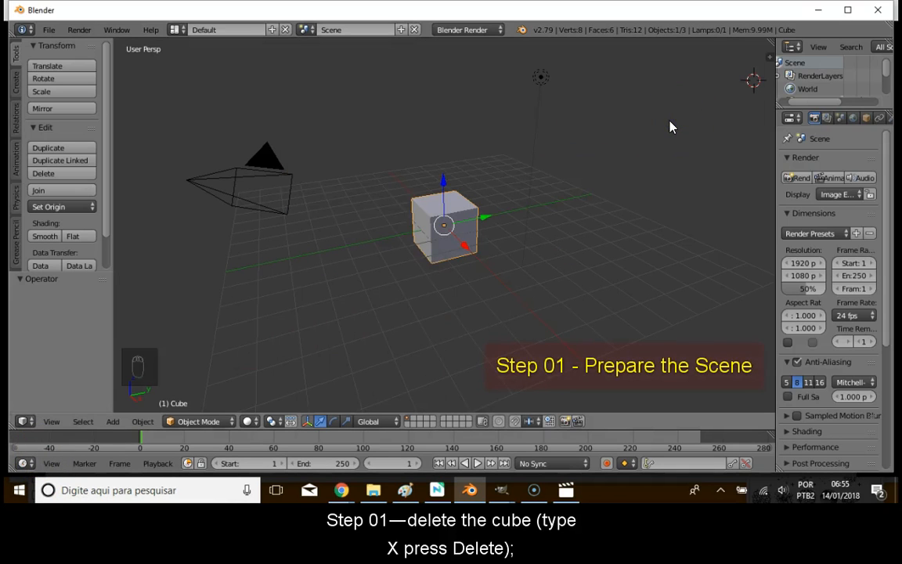
{"action": "key", "text": "x"}
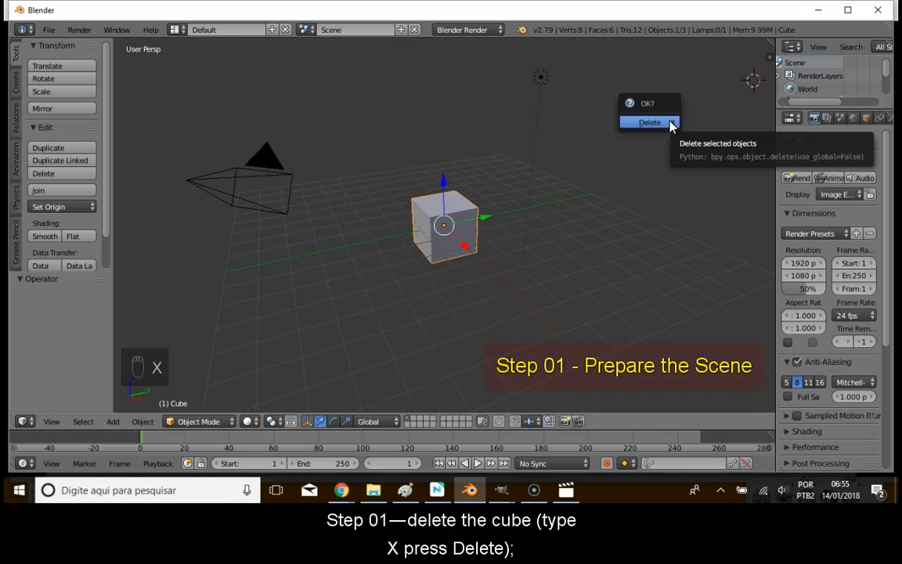
{"action": "left_click", "coordinate": [655, 124]}
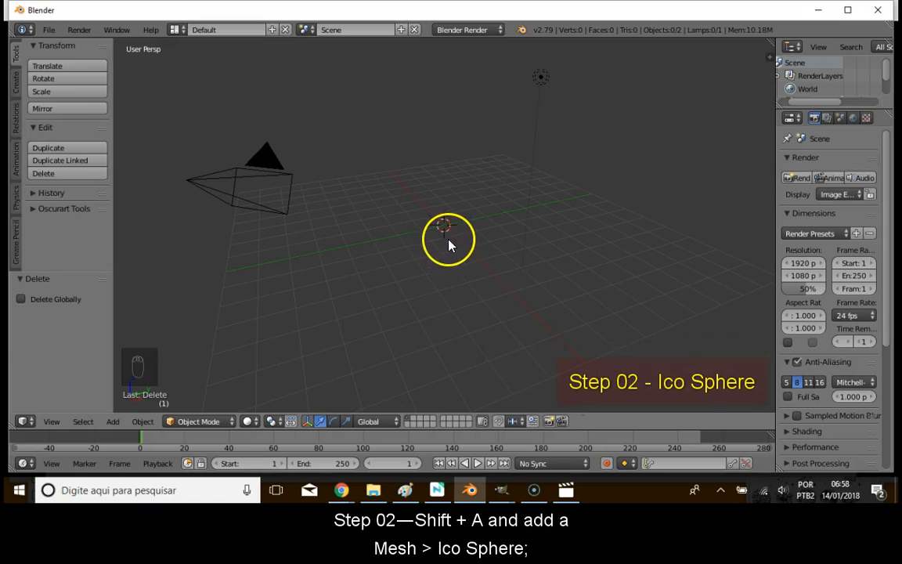
Add an Ico Sphere mesh and move it about 10.18 units along the X axis, away from the scene centre.
{"action": "key", "text": "shift+a"}
{"action": "mouse_move", "coordinate": [447, 249]}
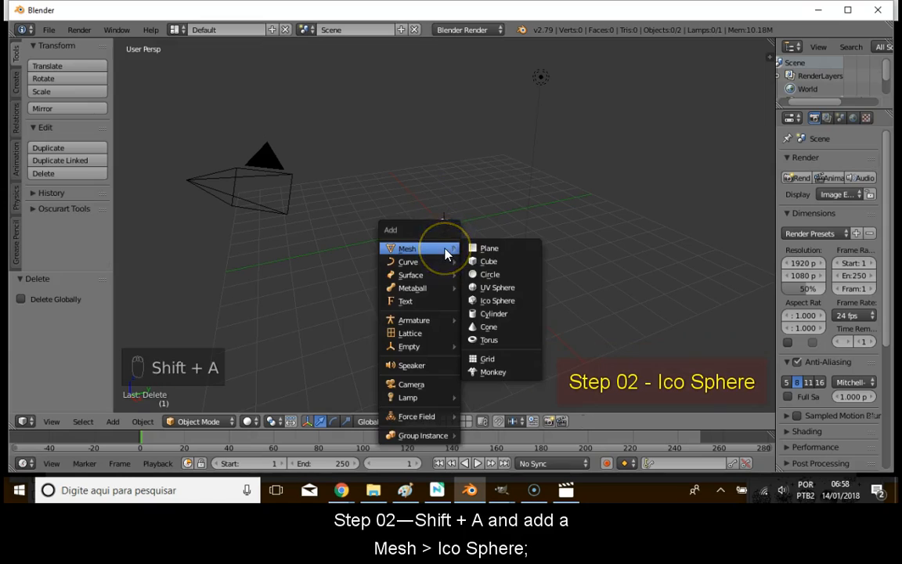
{"action": "left_click", "coordinate": [503, 301]}
{"action": "middle_click_drag", "start_coordinate": [498, 302], "coordinate": [608, 318]}
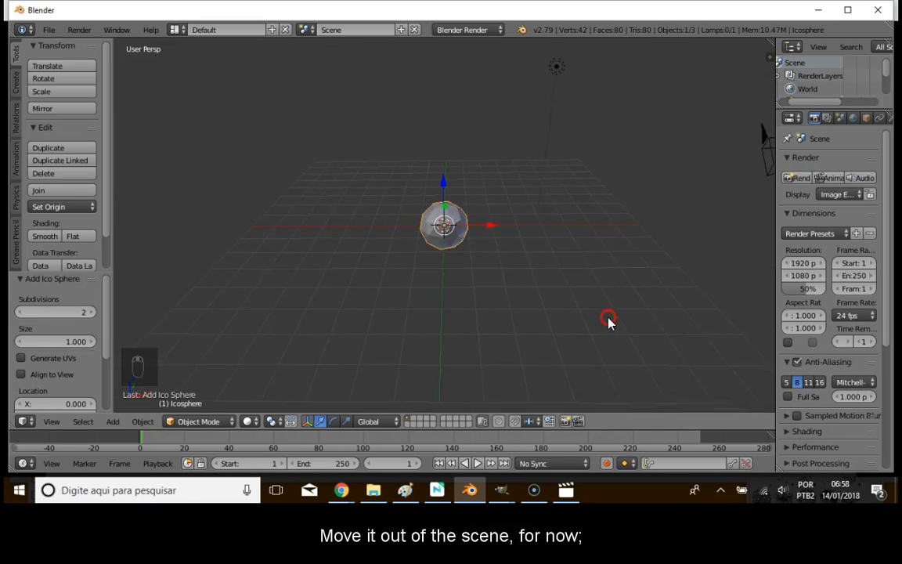
{"action": "key", "text": "g"}
{"action": "key", "text": "x"}
{"action": "left_click", "coordinate": [735, 209]}
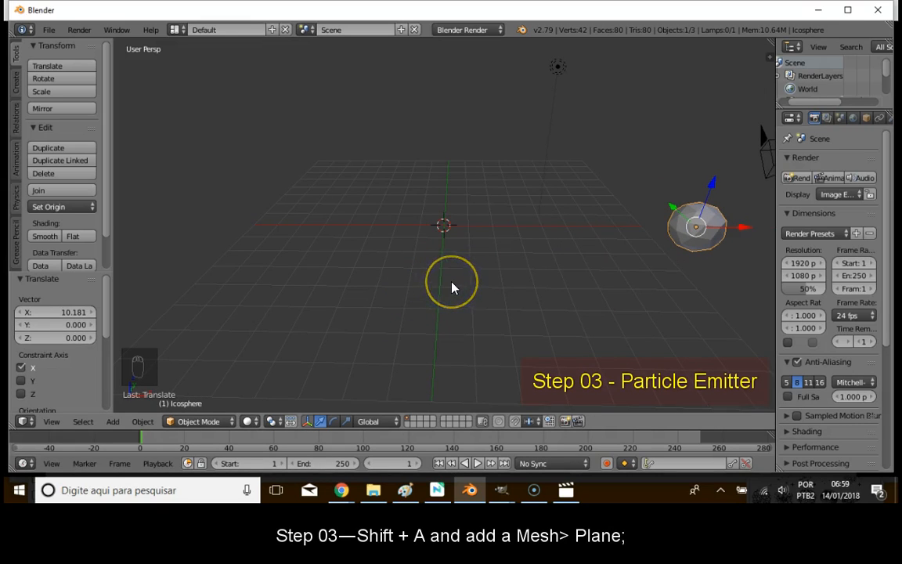
Add a Plane mesh at the scene centre and scale it down to about 0.29.
{"action": "key", "text": "shift+a"}
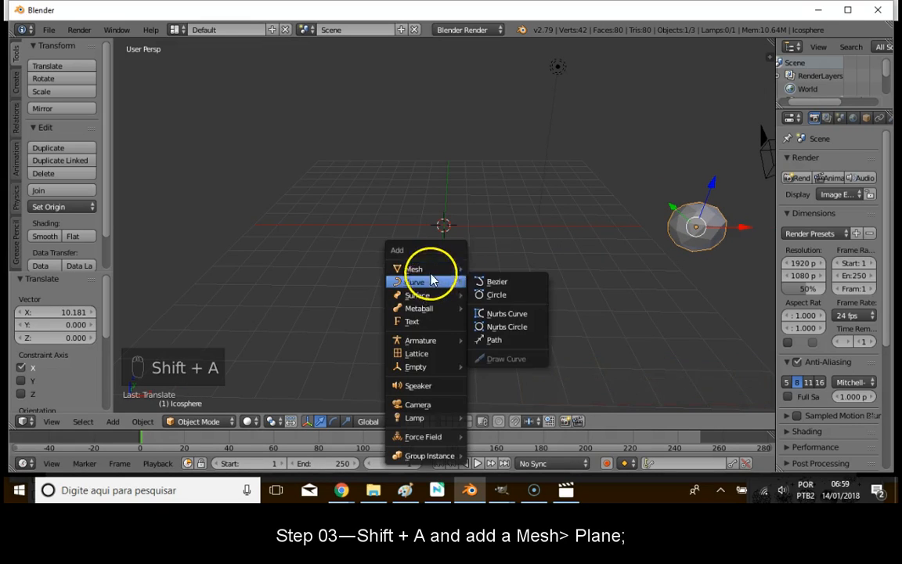
{"action": "mouse_move", "coordinate": [430, 269]}
{"action": "left_click", "coordinate": [492, 267]}
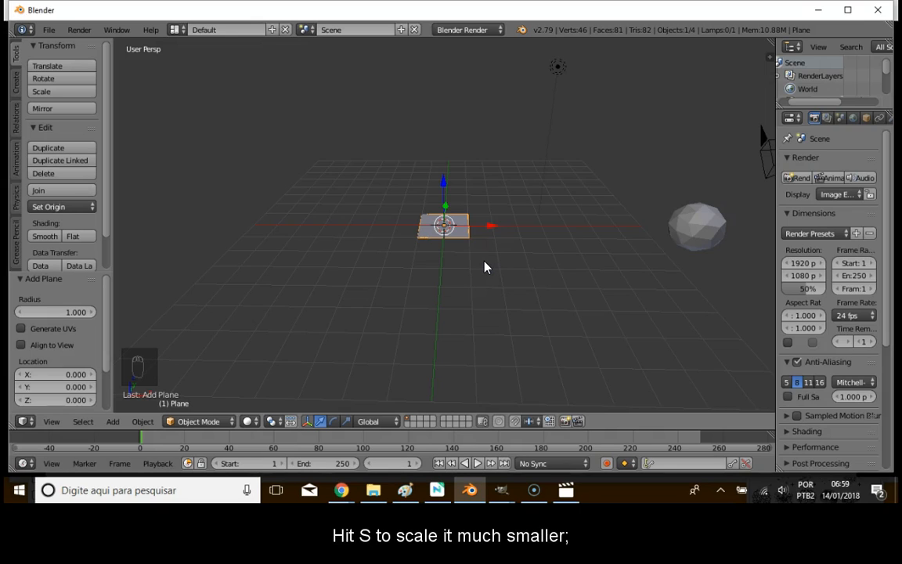
{"action": "key", "text": "s"}
{"action": "left_click", "coordinate": [461, 248]}
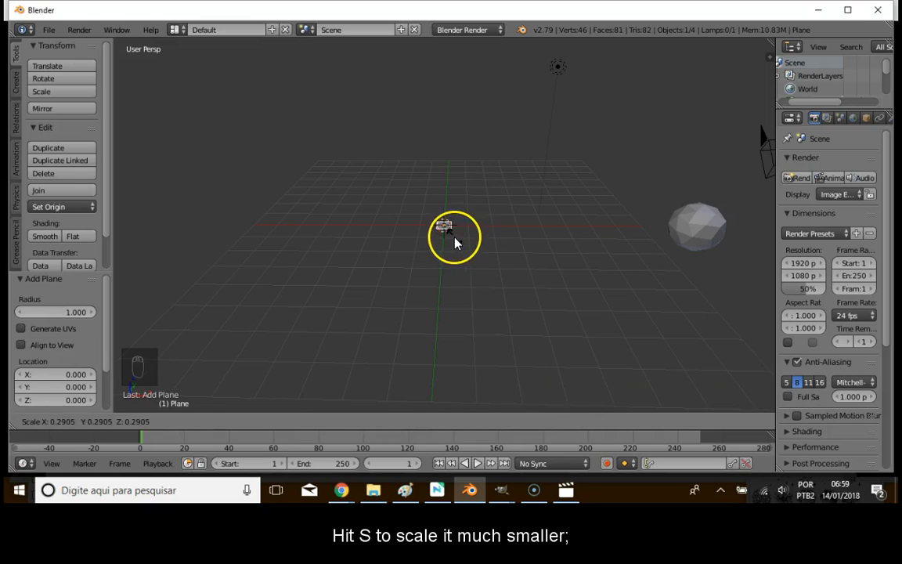
{"action": "left_click", "coordinate": [454, 237]}
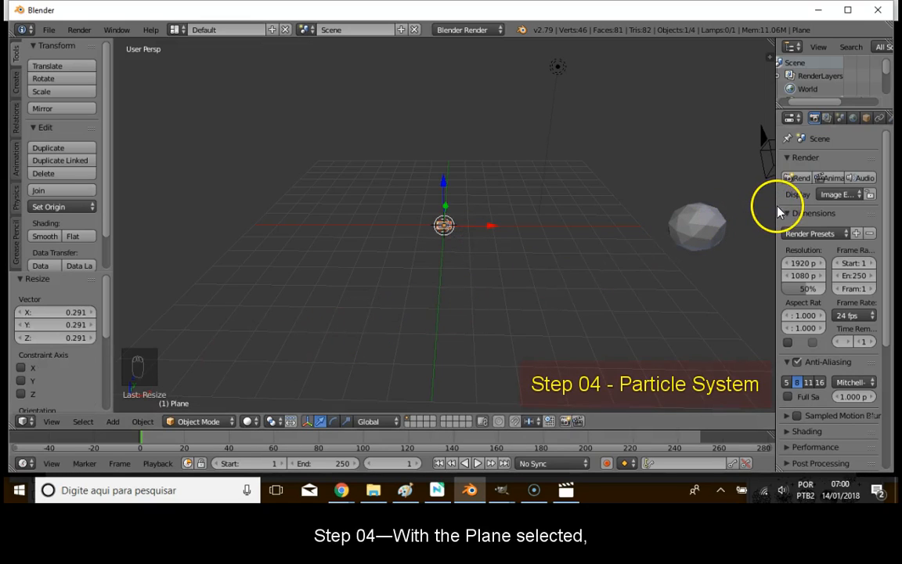
Widen the properties area and add a new particle system to the plane.
{"action": "left_click_drag", "start_coordinate": [776, 213], "coordinate": [657, 217]}
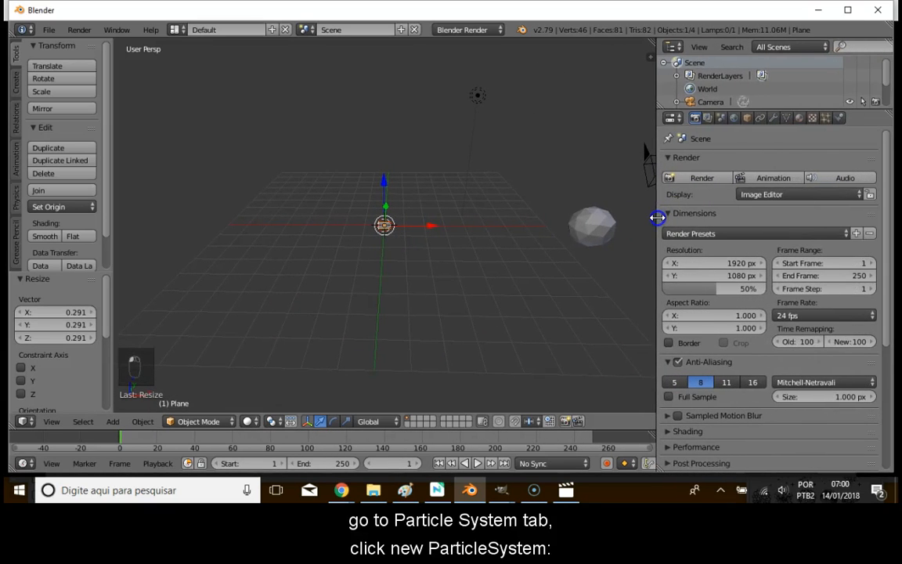
{"action": "left_click", "coordinate": [826, 119]}
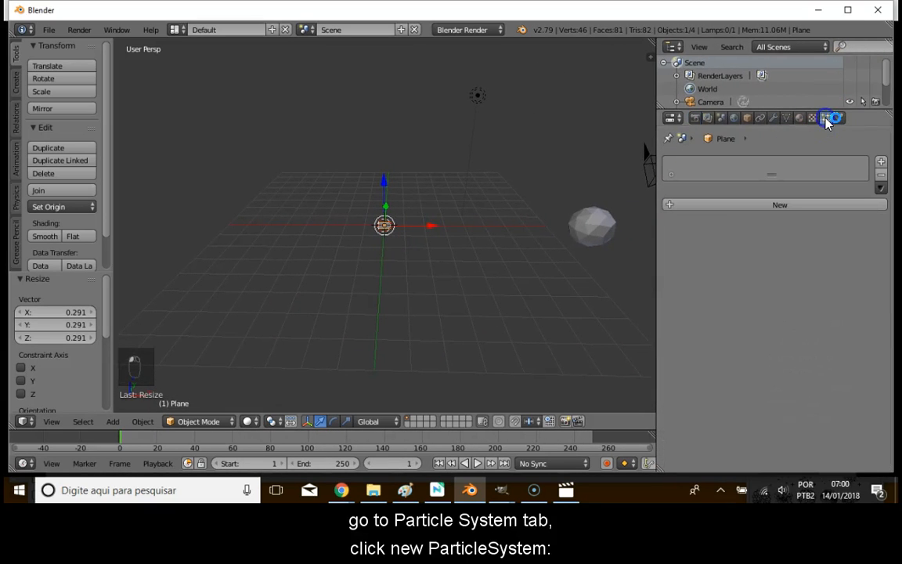
{"action": "left_click", "coordinate": [763, 204]}
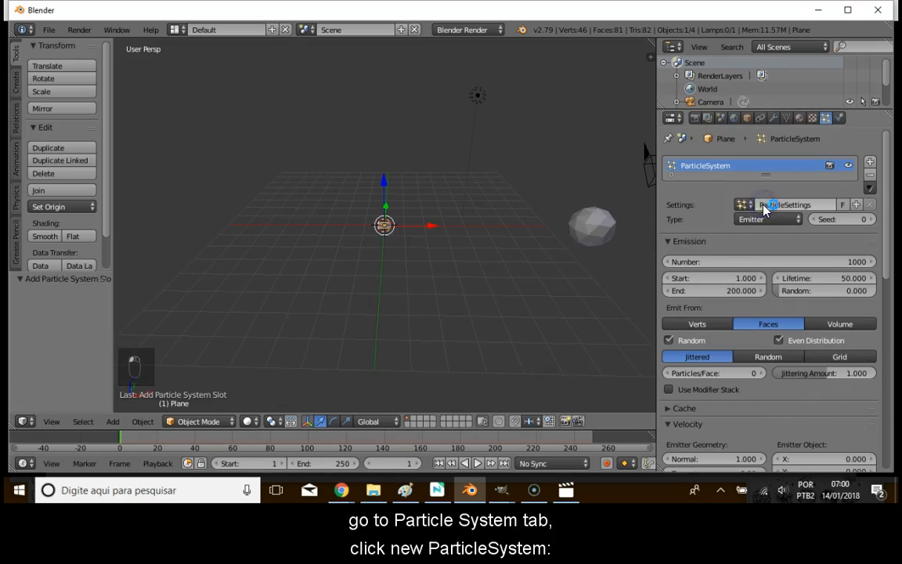
Set the particle emission to Number 15, End 50 and Lifetime 300000.
{"action": "left_click", "coordinate": [721, 261]}
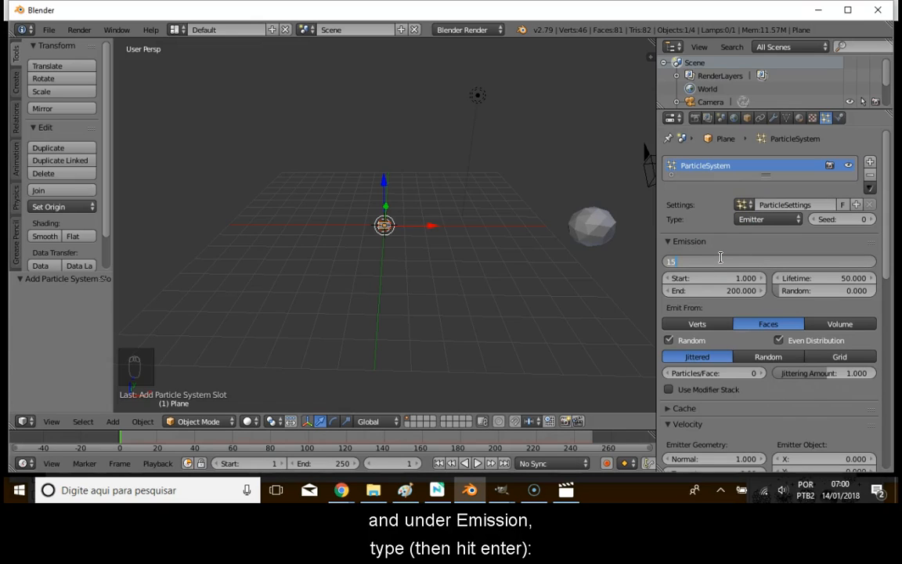
{"action": "type", "text": "15"}
{"action": "key", "text": "Return"}
{"action": "left_click", "coordinate": [702, 292]}
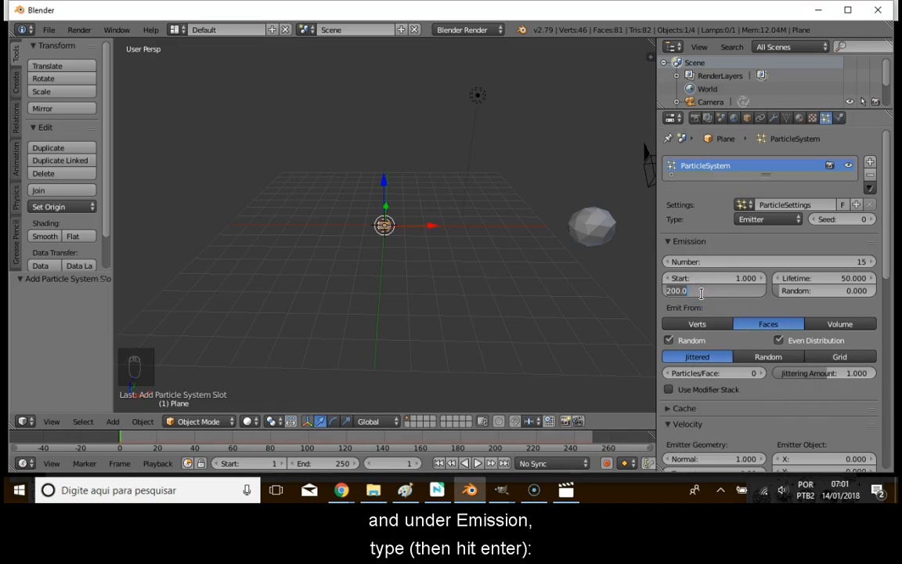
{"action": "type", "text": "50"}
{"action": "key", "text": "Return"}
{"action": "left_click", "coordinate": [795, 278]}
{"action": "type", "text": "3"}
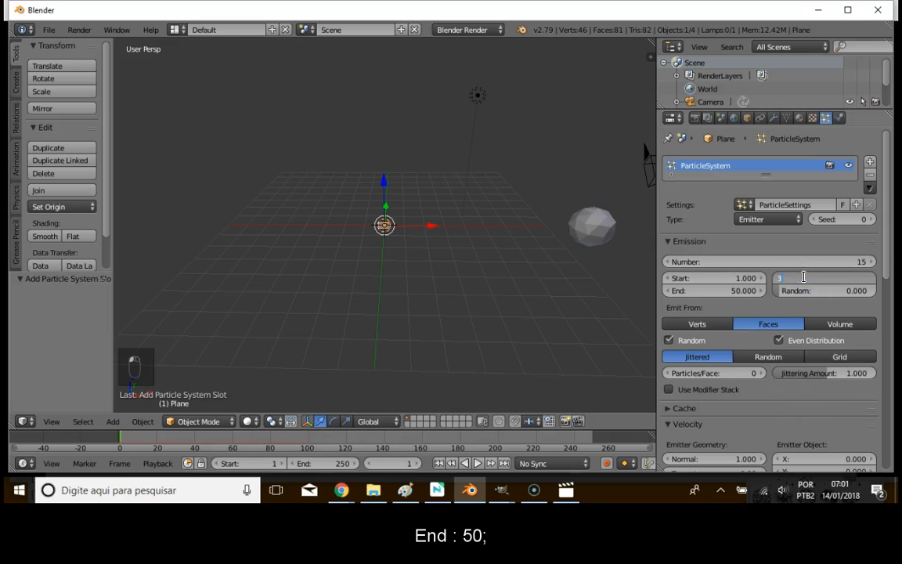
{"action": "type", "text": "00000"}
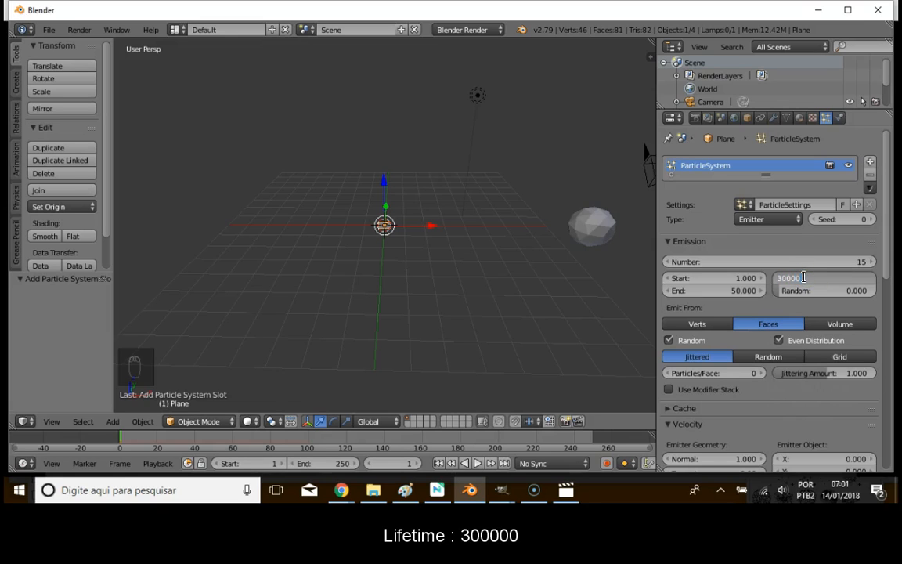
{"action": "key", "text": "Return"}
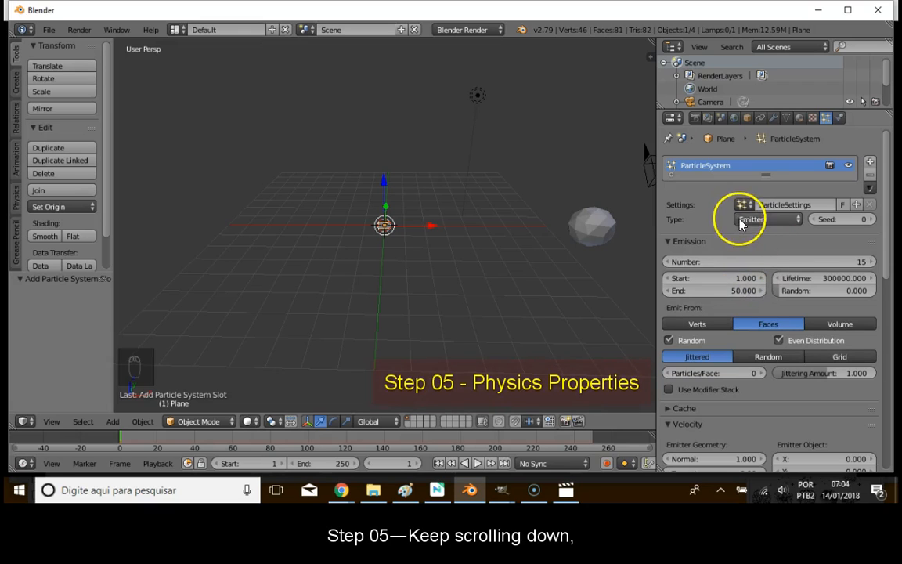
Change the physics type of the plane's particles to Fluid.
{"action": "scroll", "coordinate": [744, 235], "scroll_direction": "down", "scroll_amount": 5}
{"action": "scroll", "coordinate": [749, 286], "scroll_direction": "down", "scroll_amount": 5}
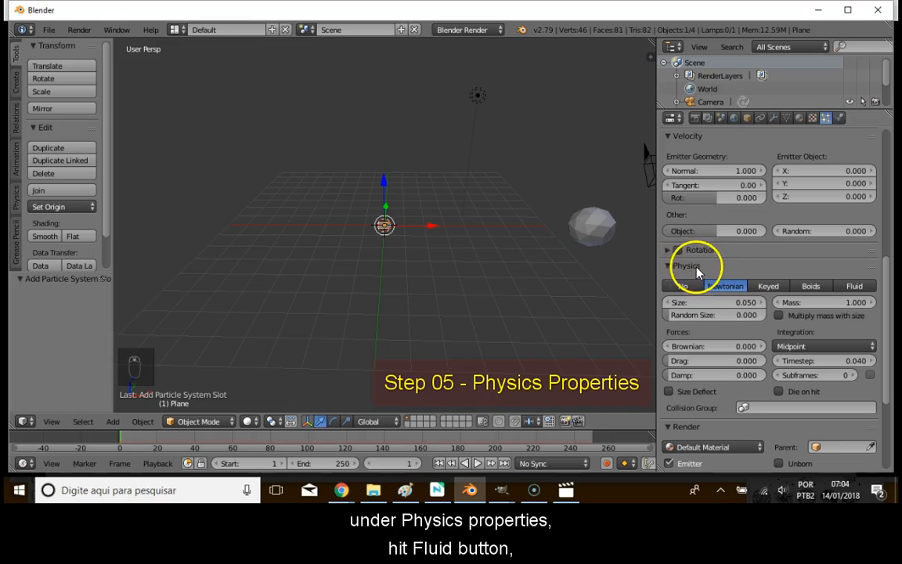
{"action": "left_click", "coordinate": [852, 288]}
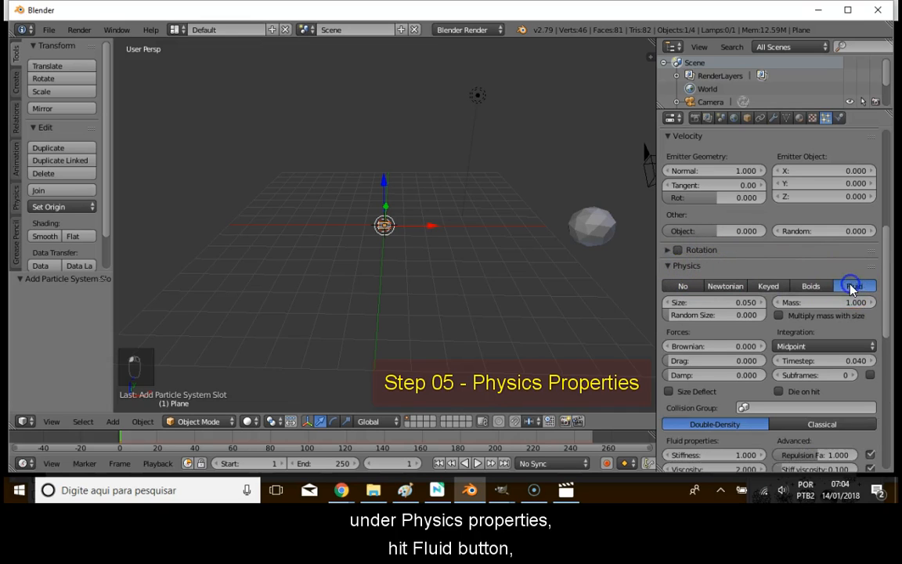
Set the particle Size to 0.1 and Random Size to 0.5 in the physics settings.
{"action": "scroll", "coordinate": [817, 297], "scroll_direction": "down", "scroll_amount": 1}
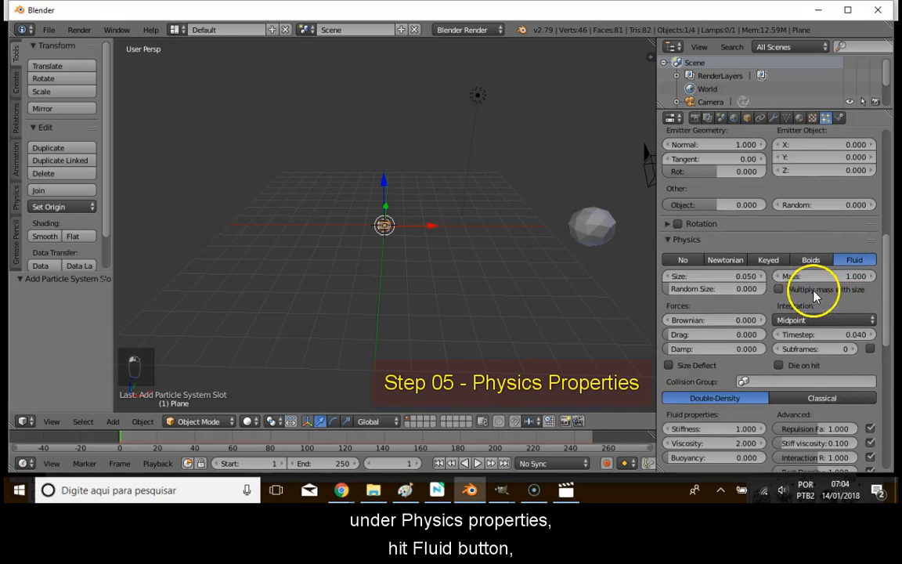
{"action": "left_click", "coordinate": [741, 277]}
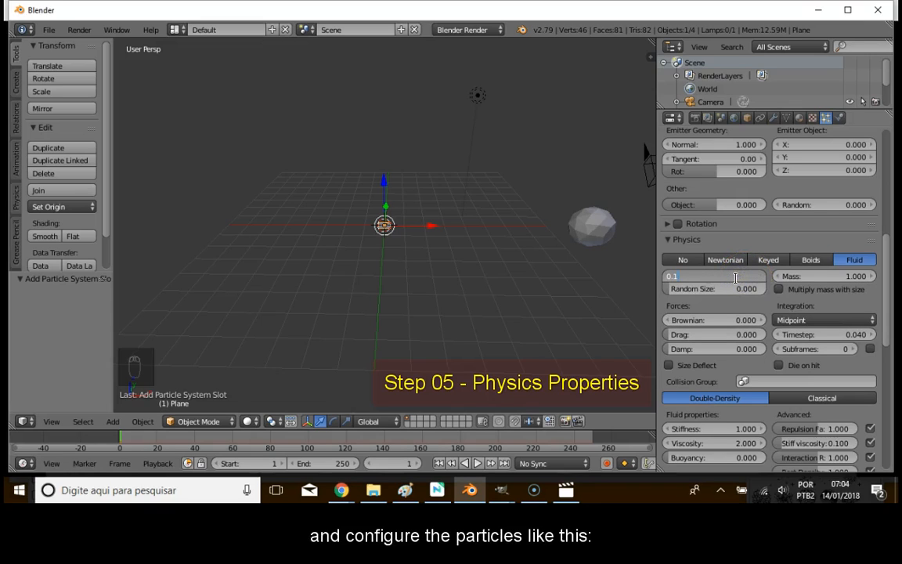
{"action": "type", "text": "0.1"}
{"action": "key", "text": "Return"}
{"action": "left_click", "coordinate": [734, 289]}
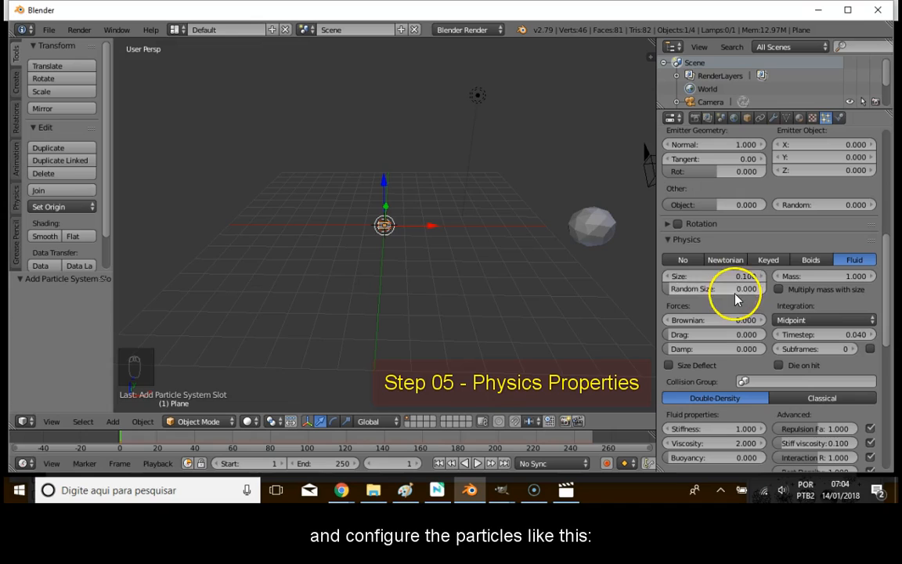
{"action": "type", "text": "0.5"}
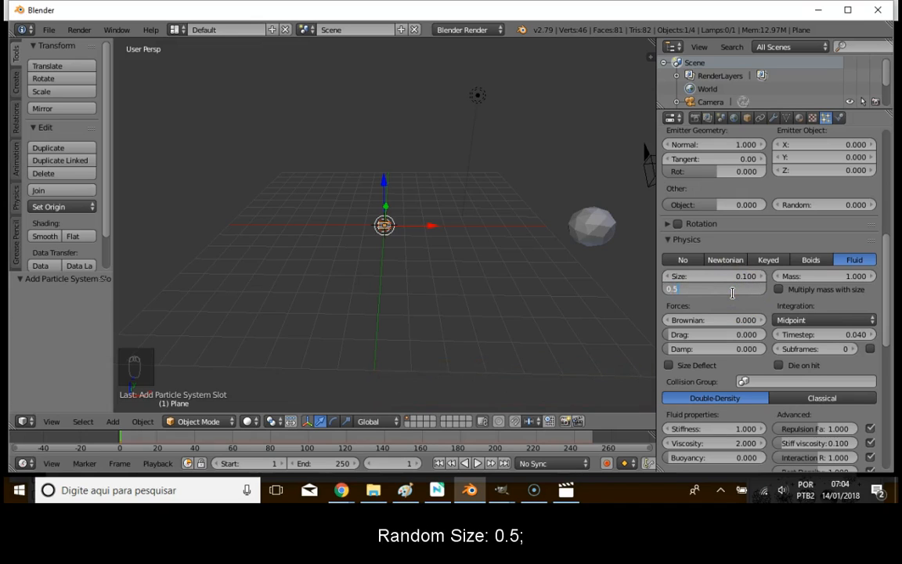
{"action": "key", "text": "Return"}
Set the particle physics integration to Euler with 10 subframes, and enable the checkbox beside the subframes value.
{"action": "left_click", "coordinate": [824, 318]}
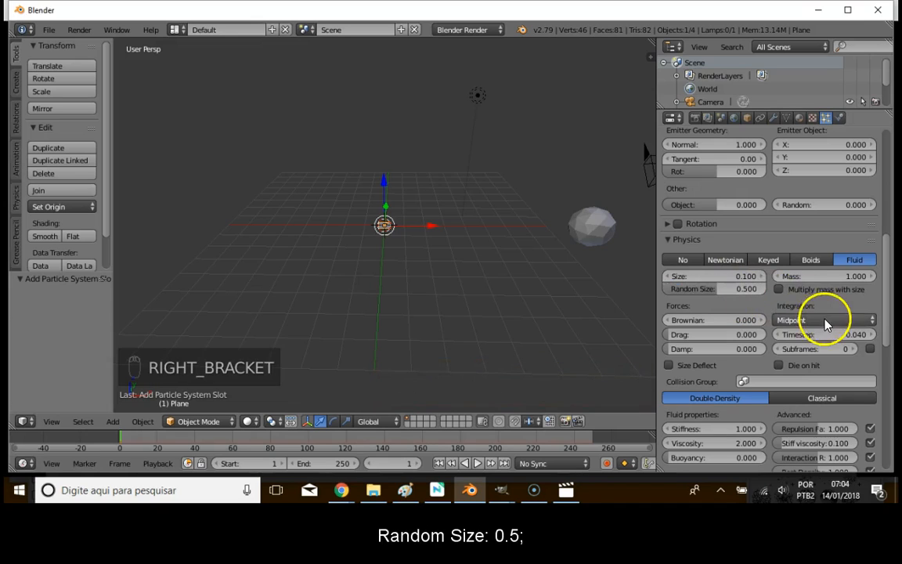
{"action": "left_click", "coordinate": [797, 305]}
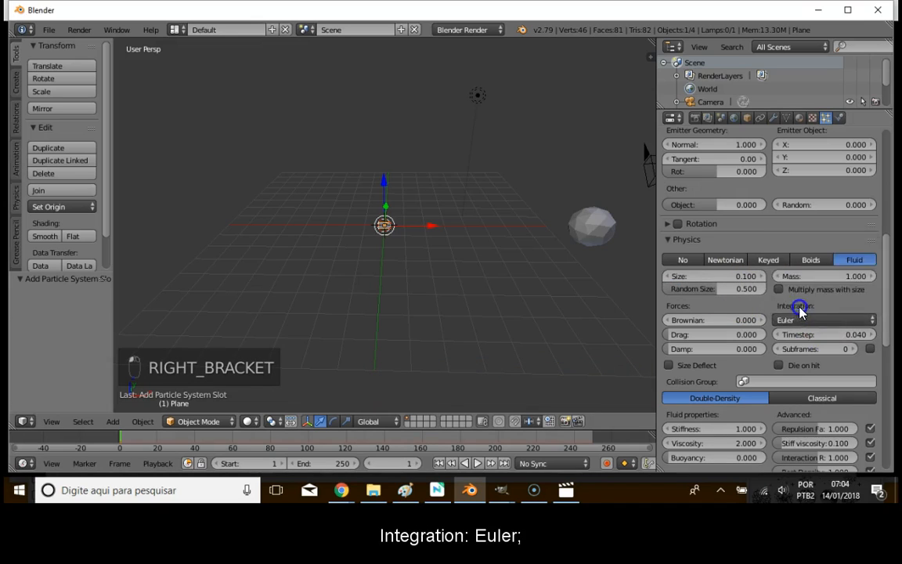
{"action": "left_click", "coordinate": [813, 348]}
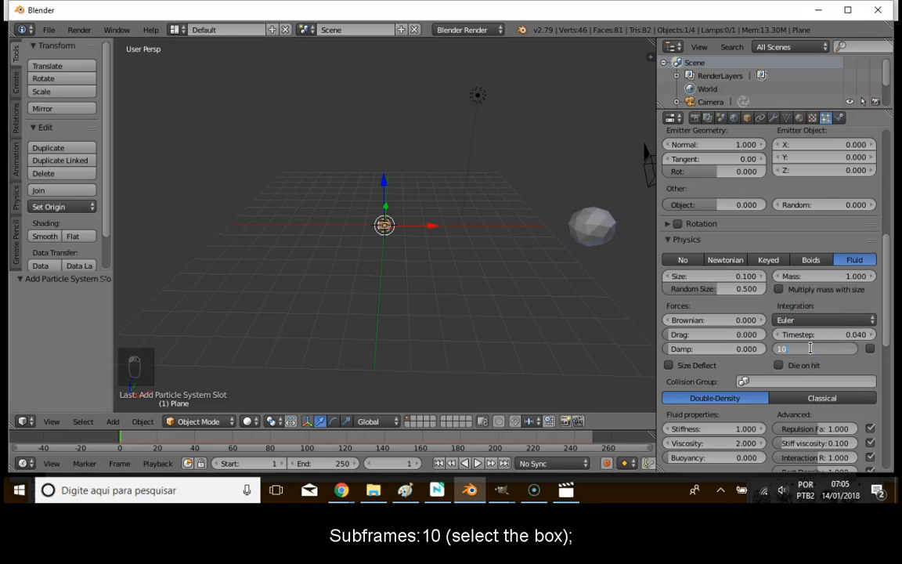
{"action": "key", "text": "Return"}
{"action": "left_click", "coordinate": [870, 349]}
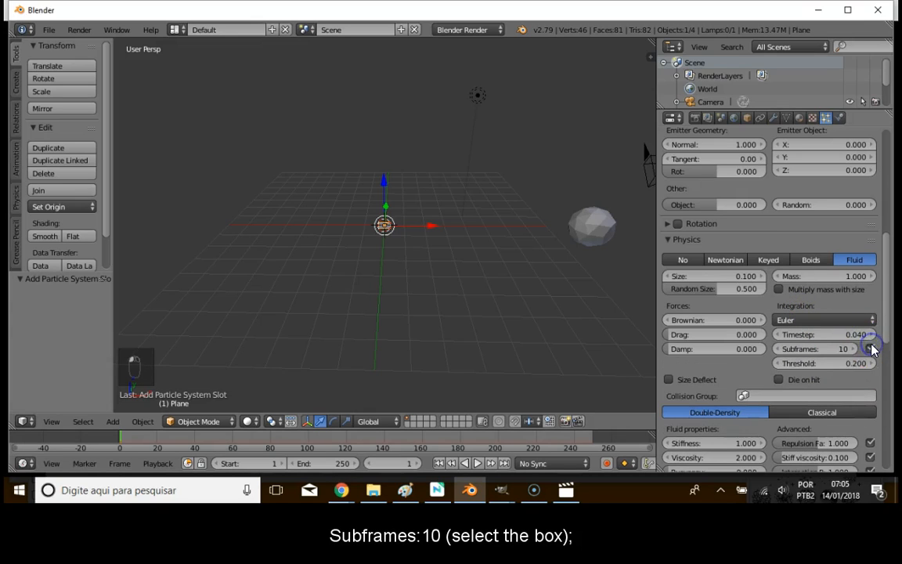
Set the Damp force of the particles to 0.200.
{"action": "left_click", "coordinate": [734, 349]}
{"action": "type", "text": "0"}
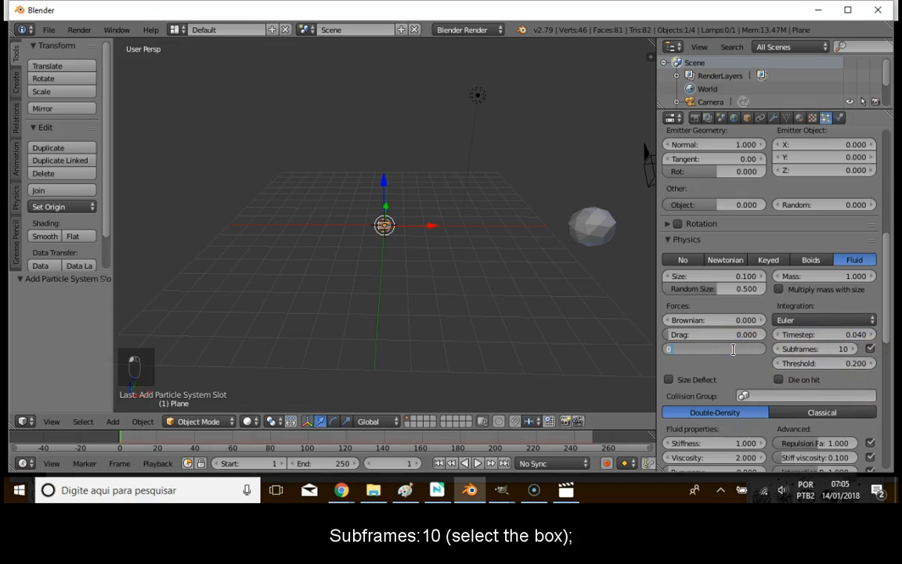
{"action": "type", "text": ".200"}
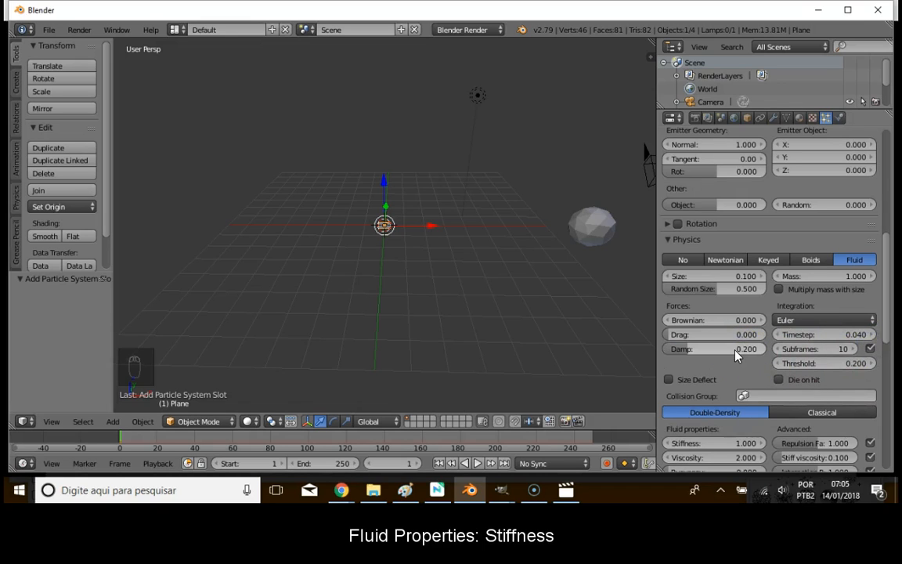
Set the fluid properties to Stiffness 5, Viscosity 1 and Repulsion Factor 10.
{"action": "scroll", "coordinate": [738, 356], "scroll_direction": "down", "scroll_amount": 3}
{"action": "left_click", "coordinate": [724, 365]}
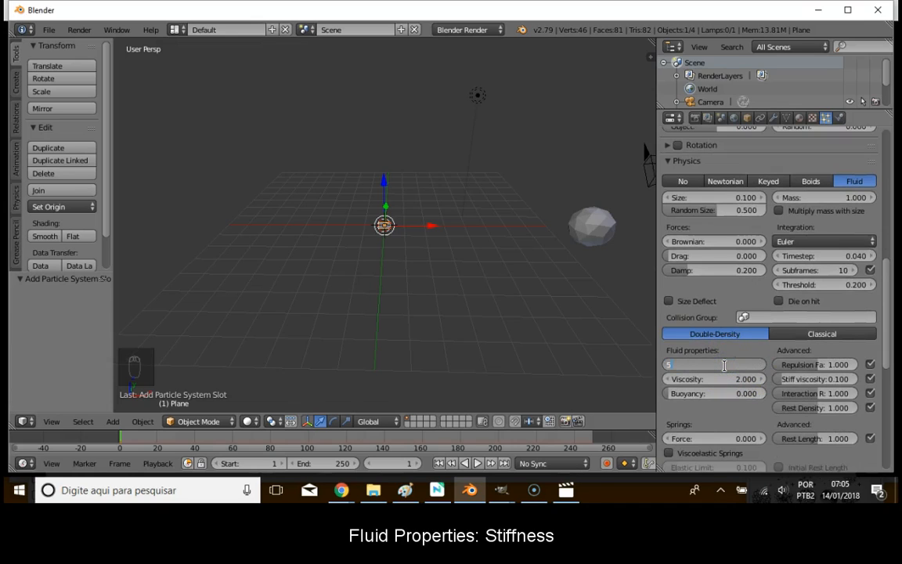
{"action": "type", "text": "5"}
{"action": "key", "text": "Return"}
{"action": "left_click", "coordinate": [715, 378]}
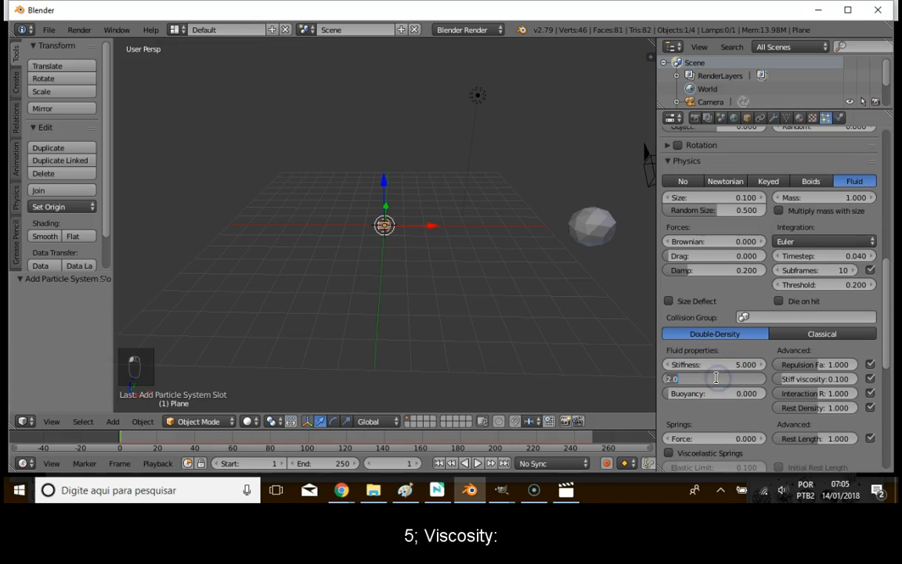
{"action": "type", "text": "1"}
{"action": "left_click", "coordinate": [826, 366]}
{"action": "type", "text": "10"}
{"action": "key", "text": "Return"}
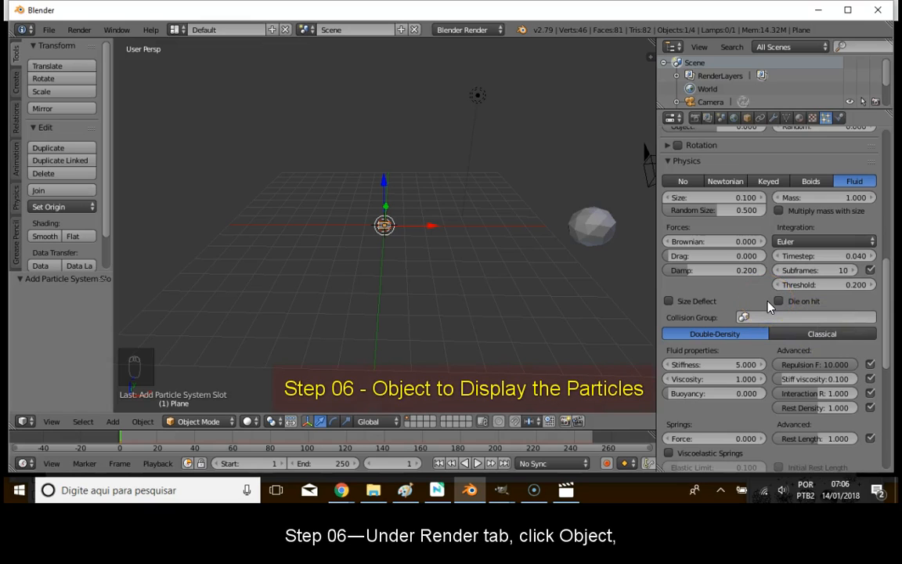
Render the particles as Object, using the Icosphere as the Dupli Object.
{"action": "scroll", "coordinate": [768, 309], "scroll_direction": "down", "scroll_amount": 9}
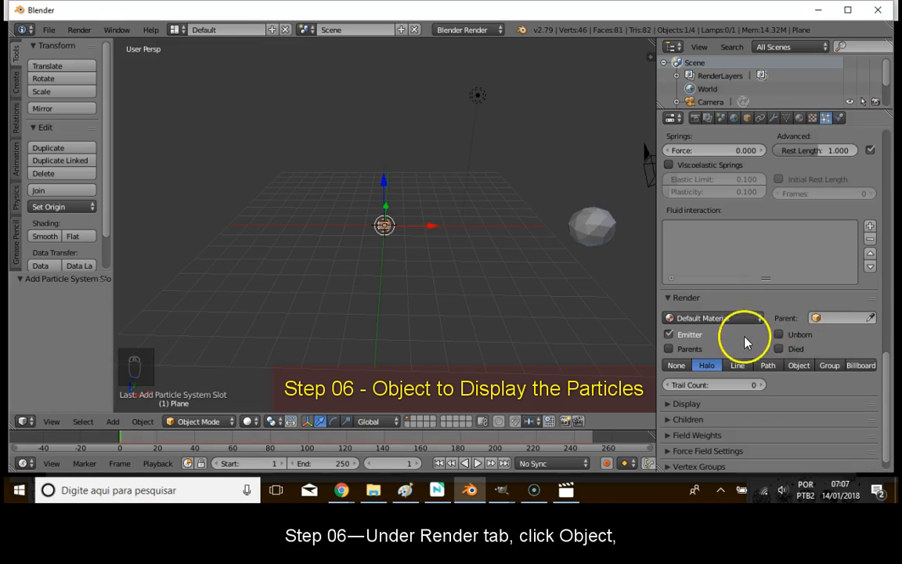
{"action": "left_click", "coordinate": [797, 365]}
{"action": "left_click", "coordinate": [771, 381]}
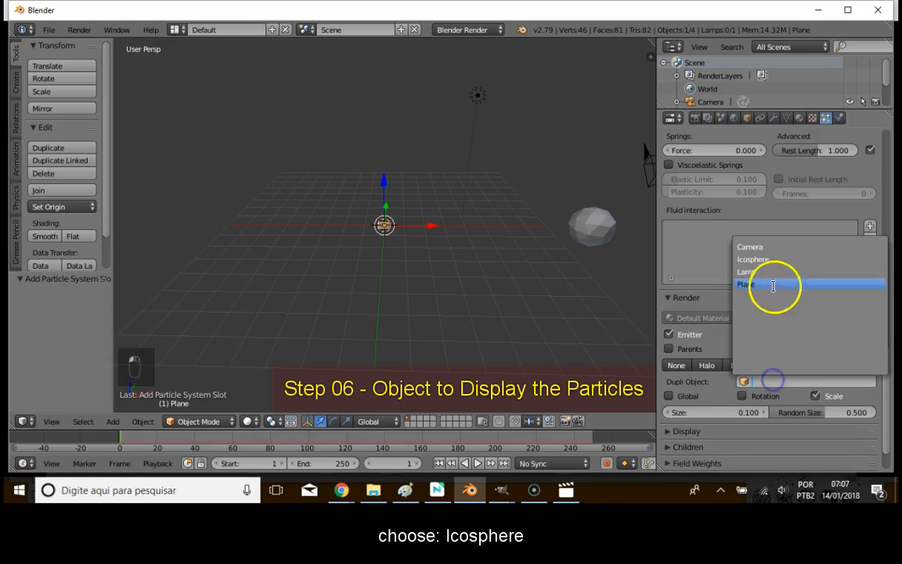
{"action": "left_click", "coordinate": [759, 261]}
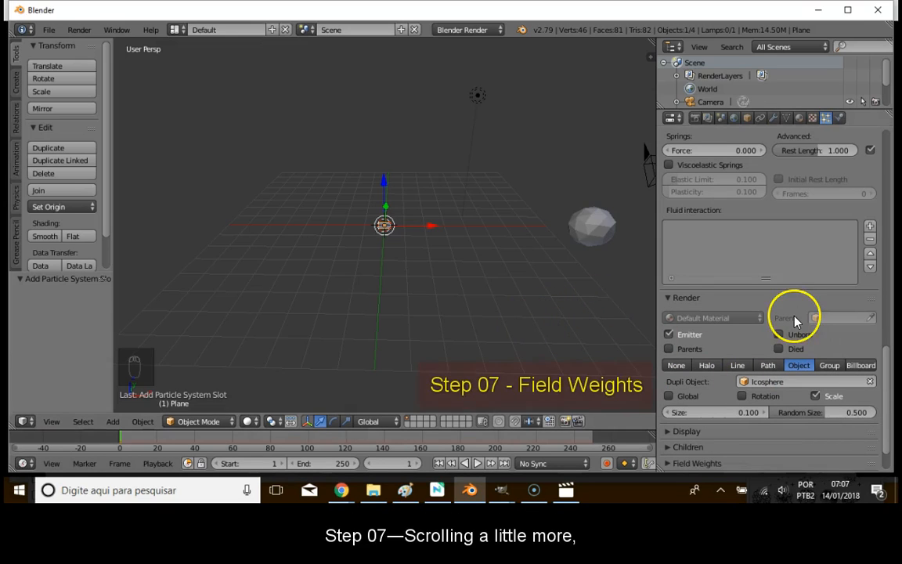
Set the Gravity value in the particle system's Field Weights to 0.
{"action": "scroll", "coordinate": [796, 321], "scroll_direction": "down", "scroll_amount": 2}
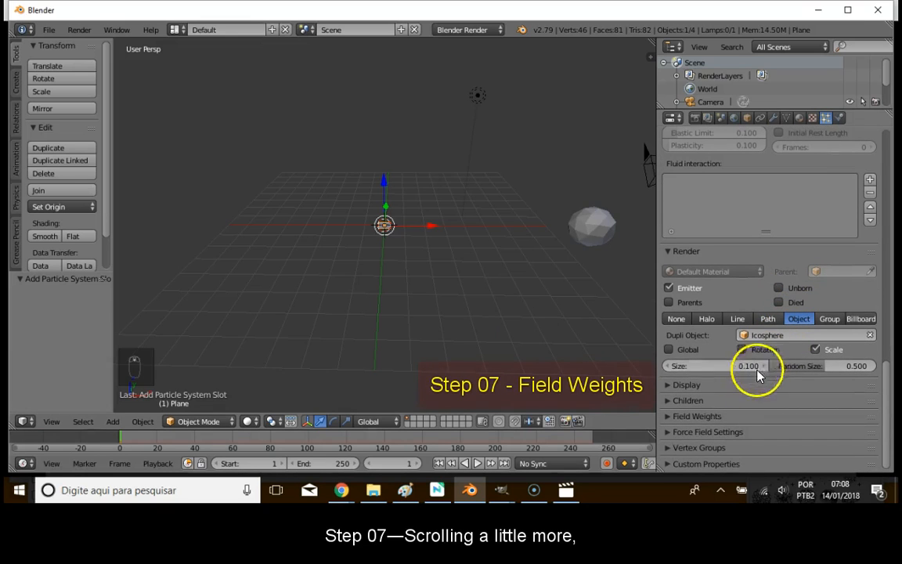
{"action": "left_click", "coordinate": [671, 418]}
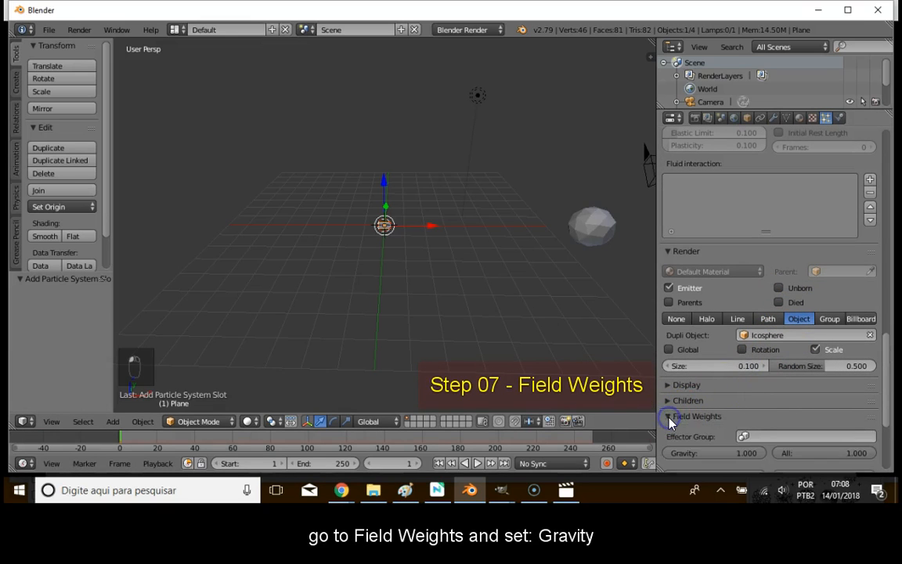
{"action": "scroll", "coordinate": [684, 415], "scroll_direction": "down", "scroll_amount": 2}
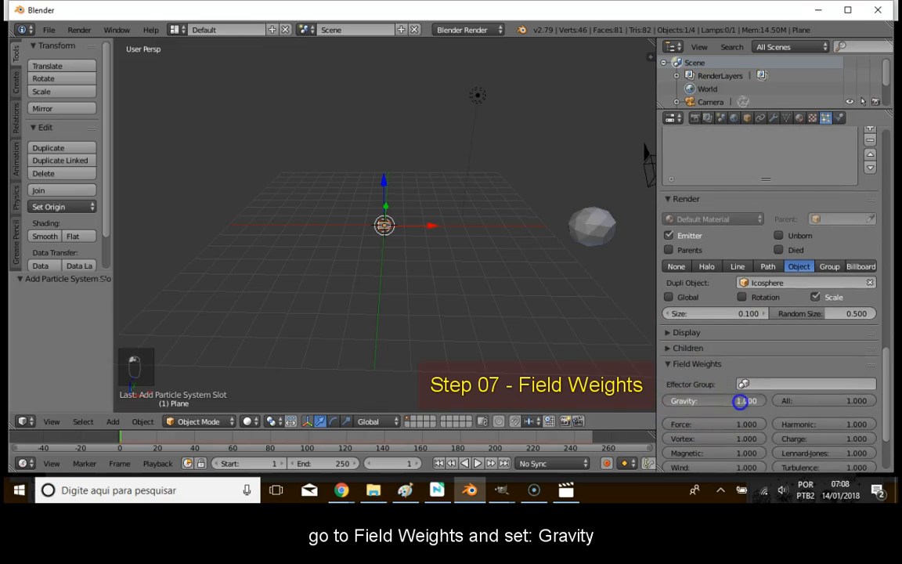
{"action": "left_click", "coordinate": [744, 401]}
{"action": "key", "text": "Return"}
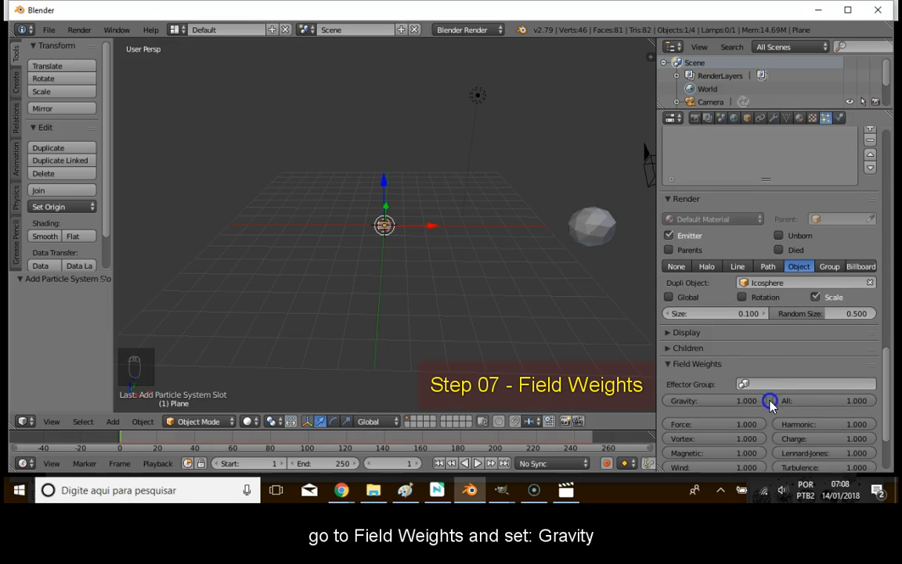
{"action": "left_click_drag", "start_coordinate": [750, 400], "coordinate": [649, 401]}
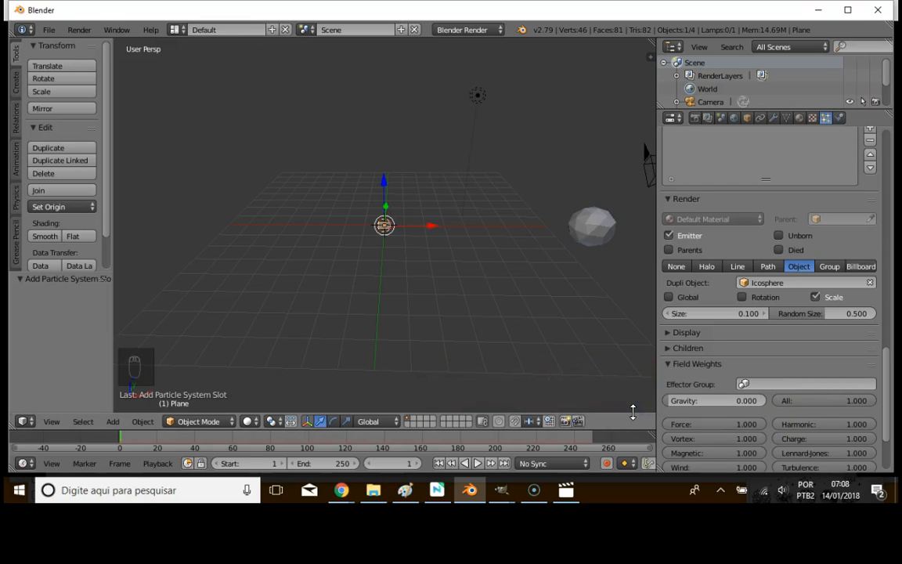
Play the animation to examine the emitted particles, restarting it from the first frame.
{"action": "left_click", "coordinate": [477, 463]}
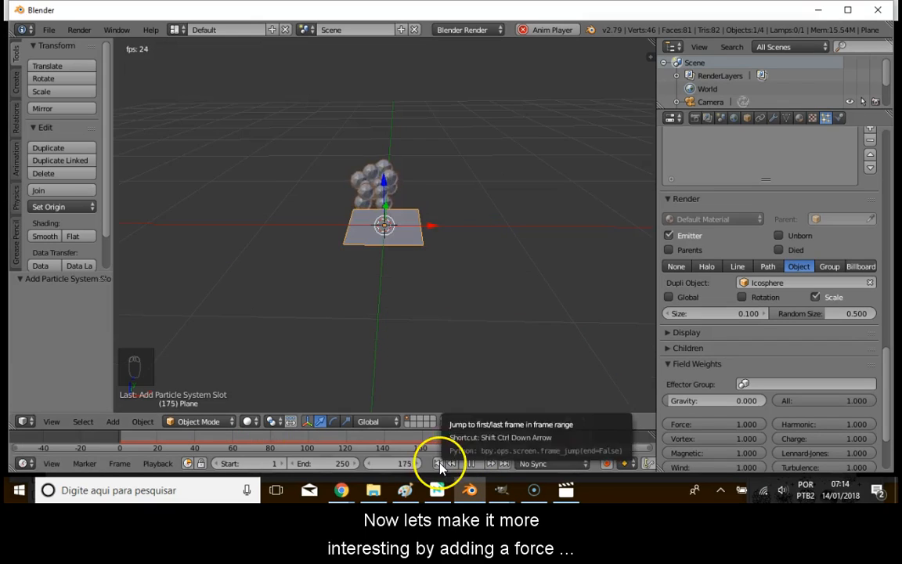
{"action": "left_click", "coordinate": [439, 463]}
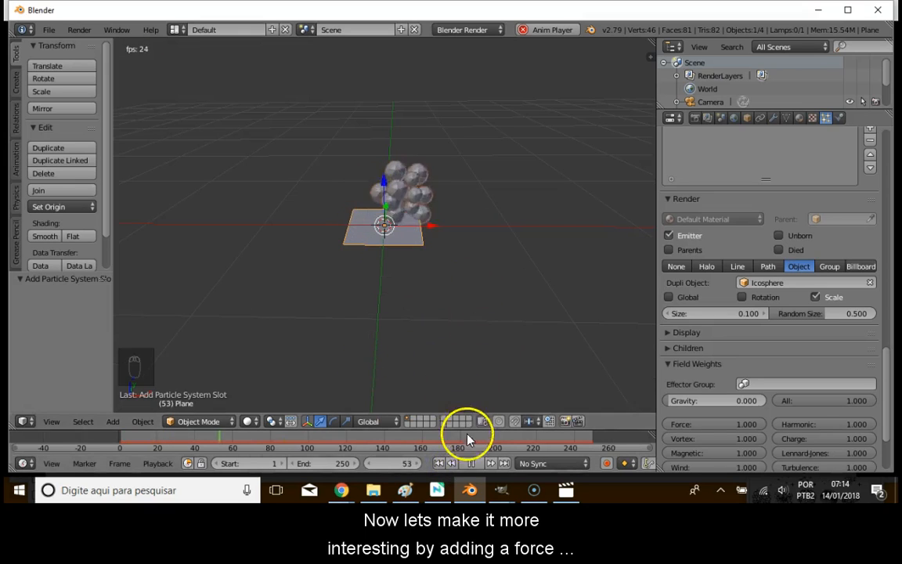
{"action": "left_click", "coordinate": [440, 463]}
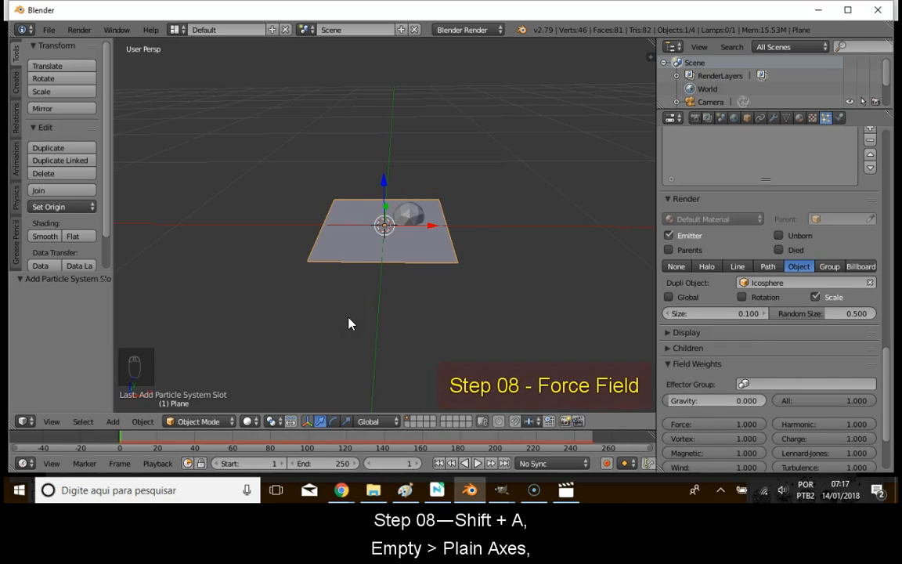
Add a Plain Axes empty at the scene's origin.
{"action": "key", "text": "shift+a"}
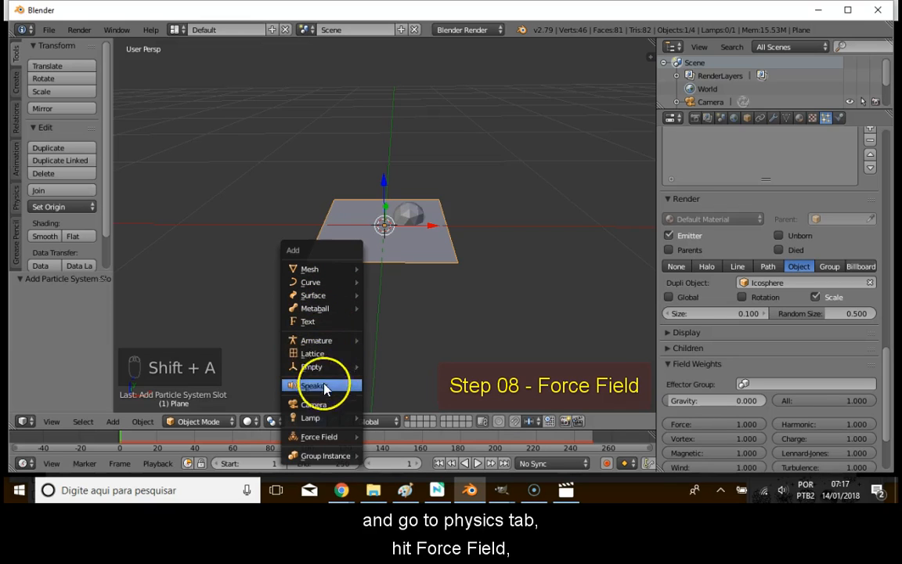
{"action": "mouse_move", "coordinate": [322, 365]}
{"action": "left_click", "coordinate": [409, 266]}
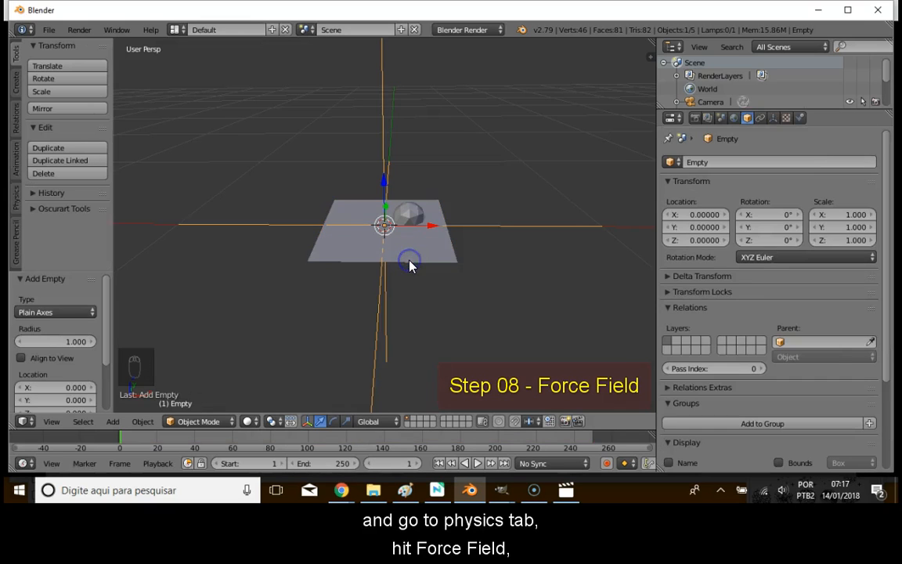
Enable a Force-type force field on the new empty and edit its Strength.
{"action": "left_click", "coordinate": [800, 118]}
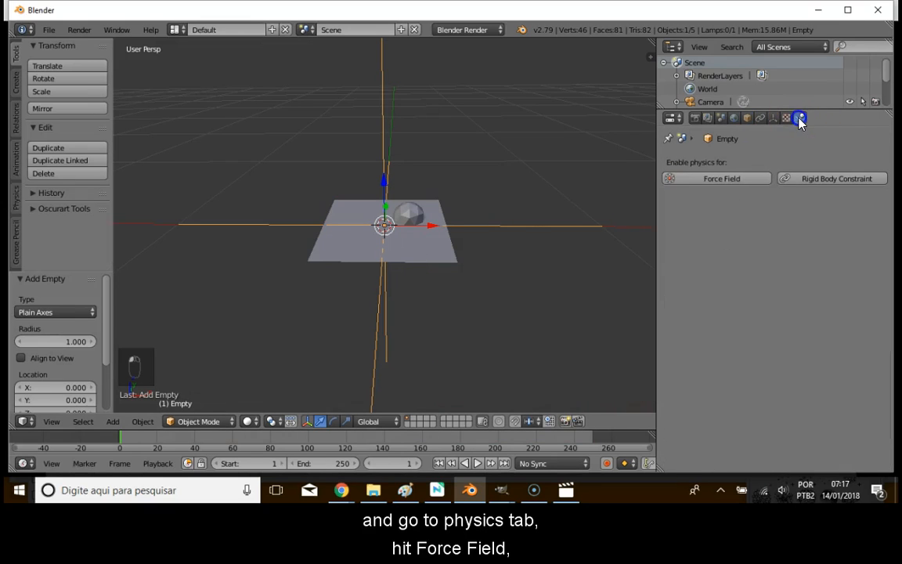
{"action": "left_click", "coordinate": [731, 178]}
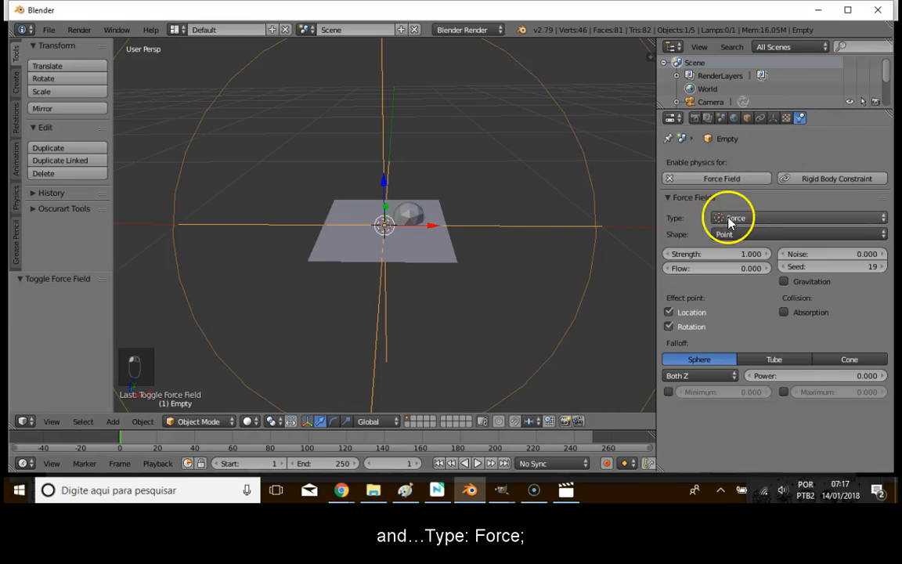
{"action": "left_click", "coordinate": [718, 255]}
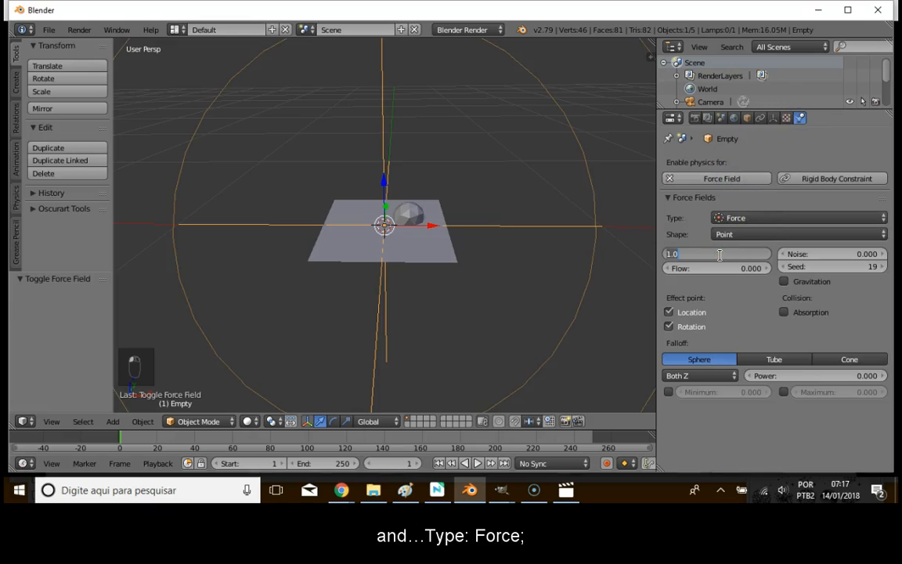
{"action": "key", "text": "Return"}
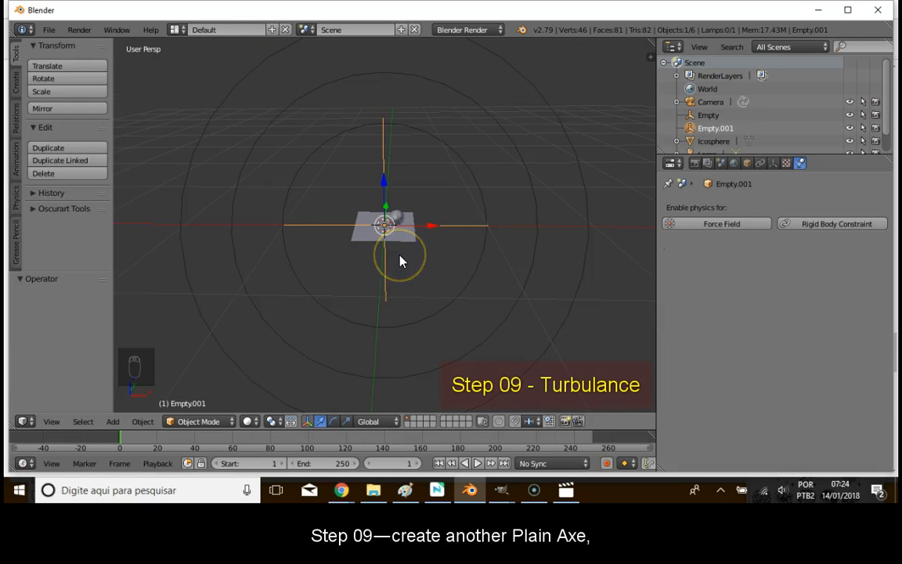
Add another Plain Axes empty and move it down along Z by about 0.77, below the plane.
{"action": "key", "text": "shift+a"}
{"action": "mouse_move", "coordinate": [401, 259]}
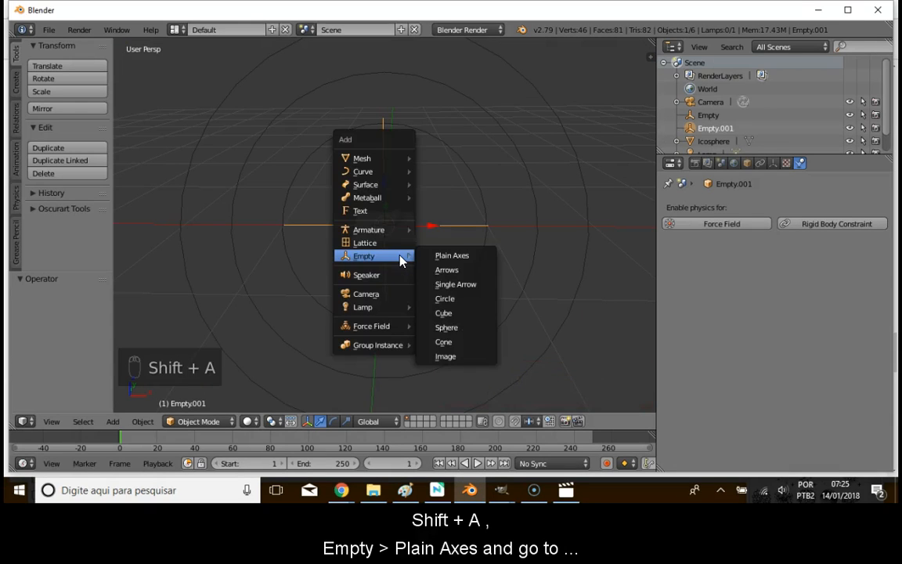
{"action": "left_click", "coordinate": [444, 259]}
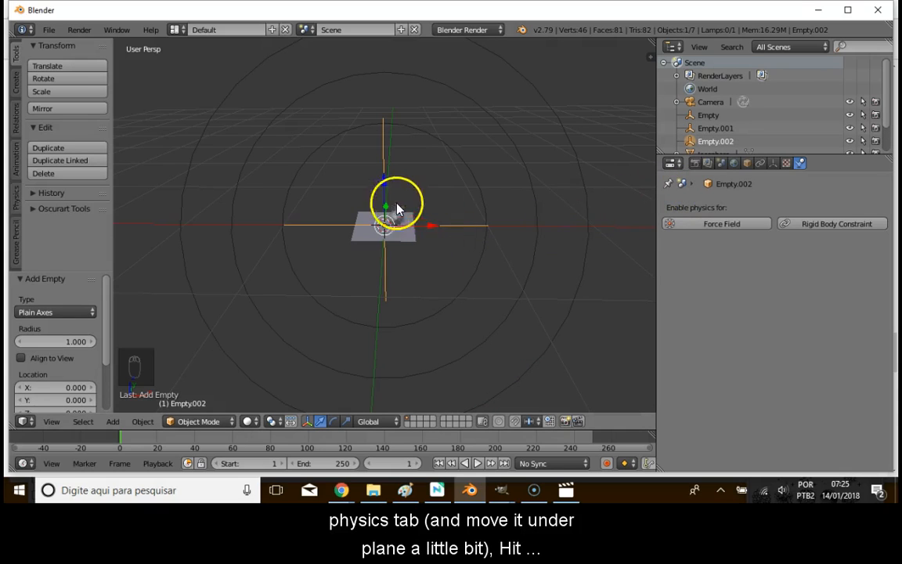
{"action": "left_click_drag", "start_coordinate": [384, 178], "coordinate": [387, 245]}
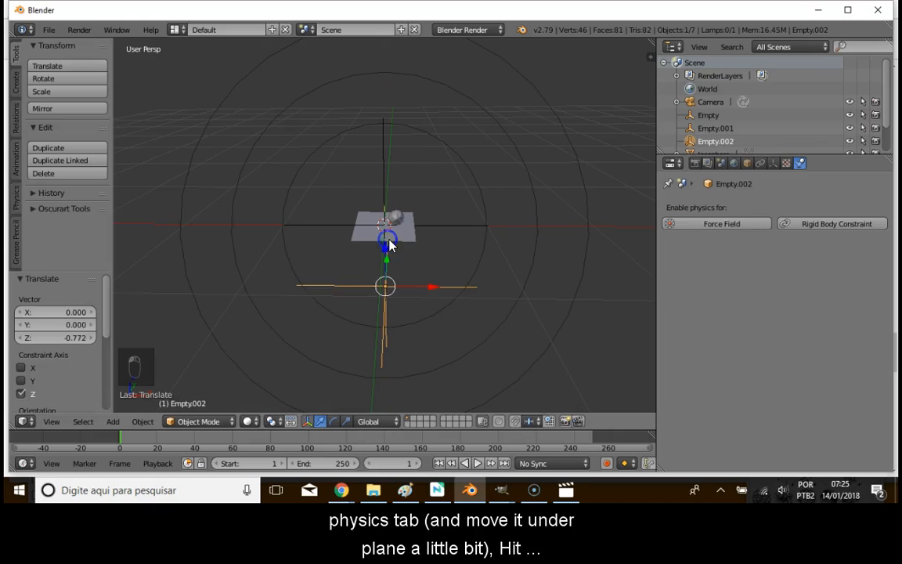
Enable a force field on the lowered empty with type Turbulence and Strength 15.
{"action": "left_click", "coordinate": [744, 225]}
{"action": "left_click", "coordinate": [741, 263]}
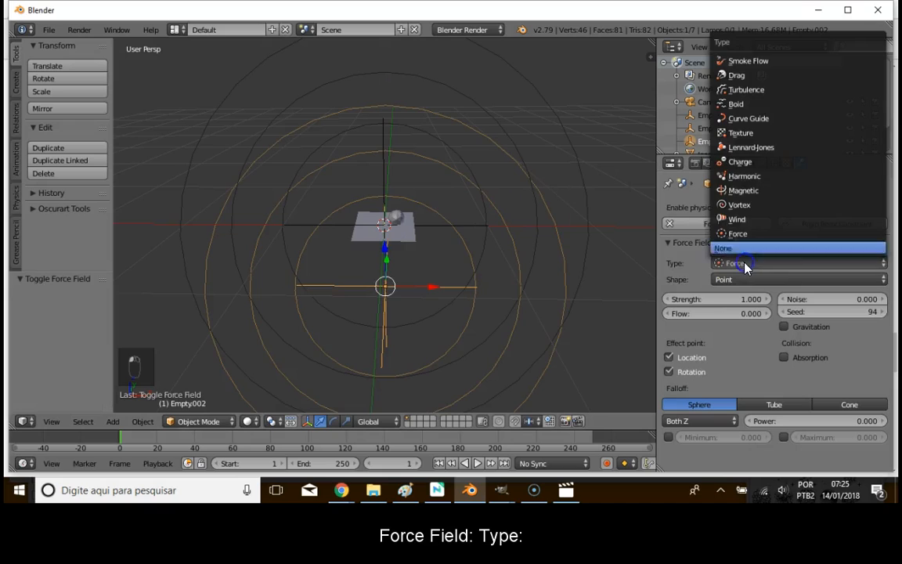
{"action": "left_click", "coordinate": [751, 92]}
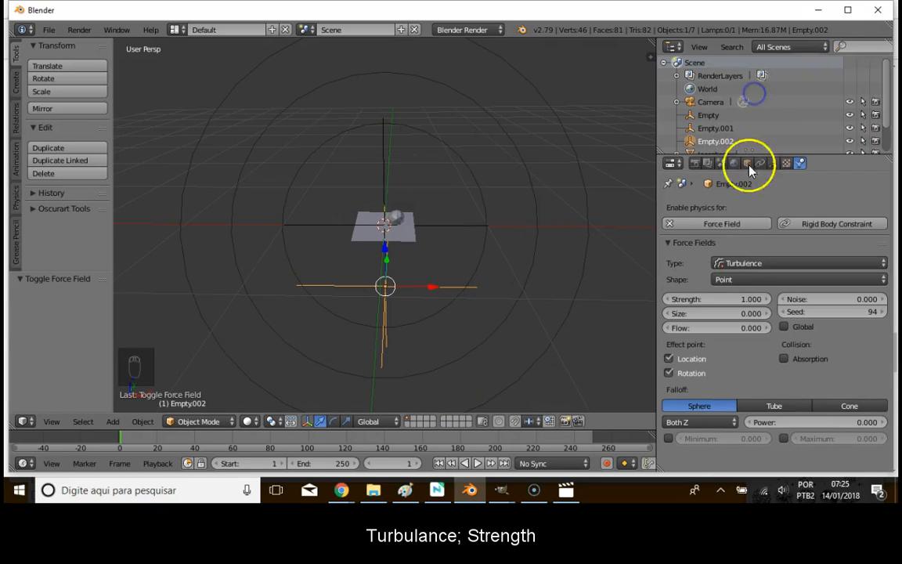
{"action": "left_click", "coordinate": [704, 300]}
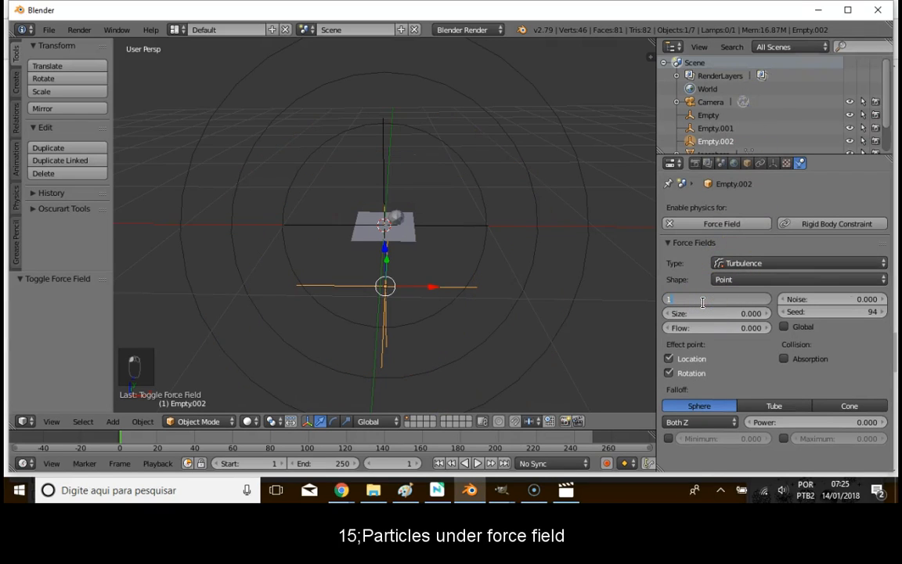
{"action": "type", "text": "15"}
{"action": "key", "text": "Return"}
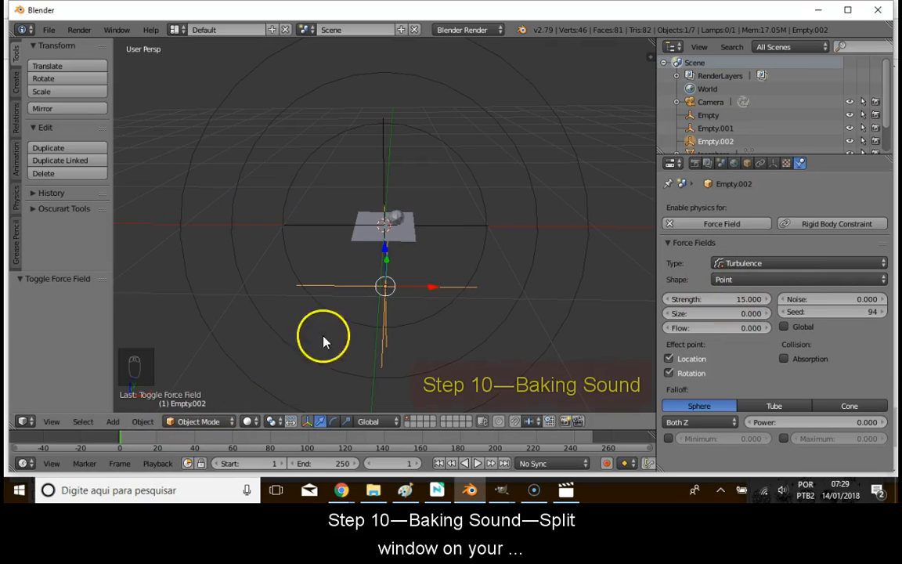
Split the 3D view into two side-by-side areas and turn the first one into a Graph Editor.
{"action": "left_click_drag", "start_coordinate": [11, 425], "coordinate": [341, 412]}
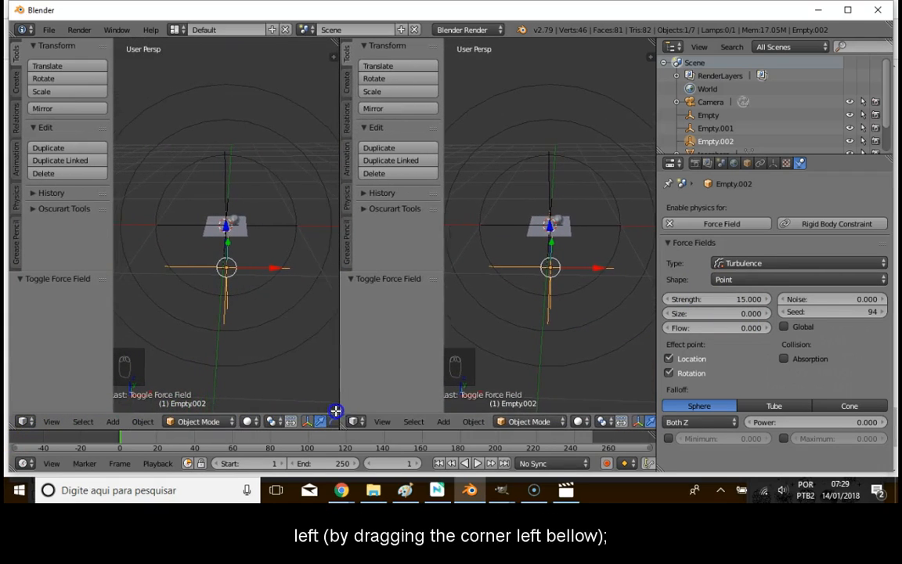
{"action": "left_click", "coordinate": [29, 422]}
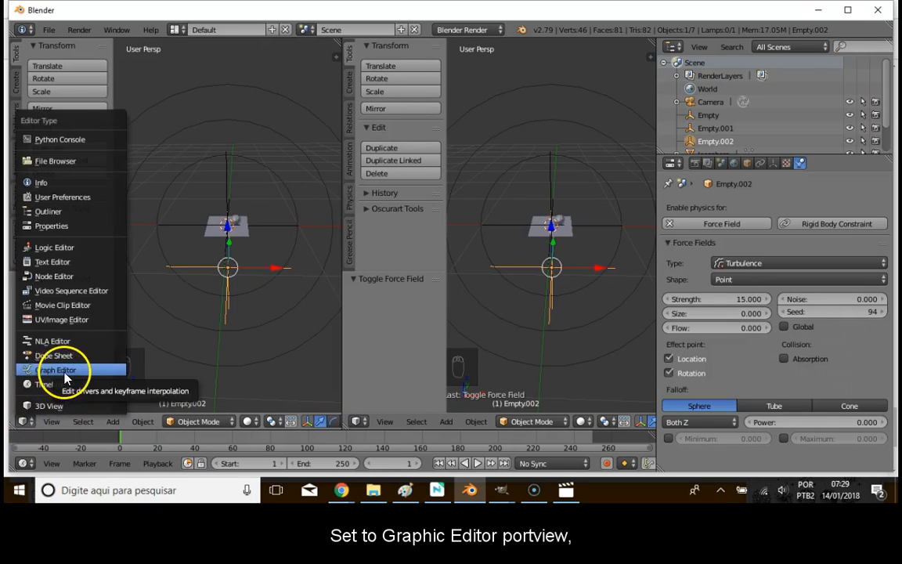
{"action": "left_click", "coordinate": [62, 372]}
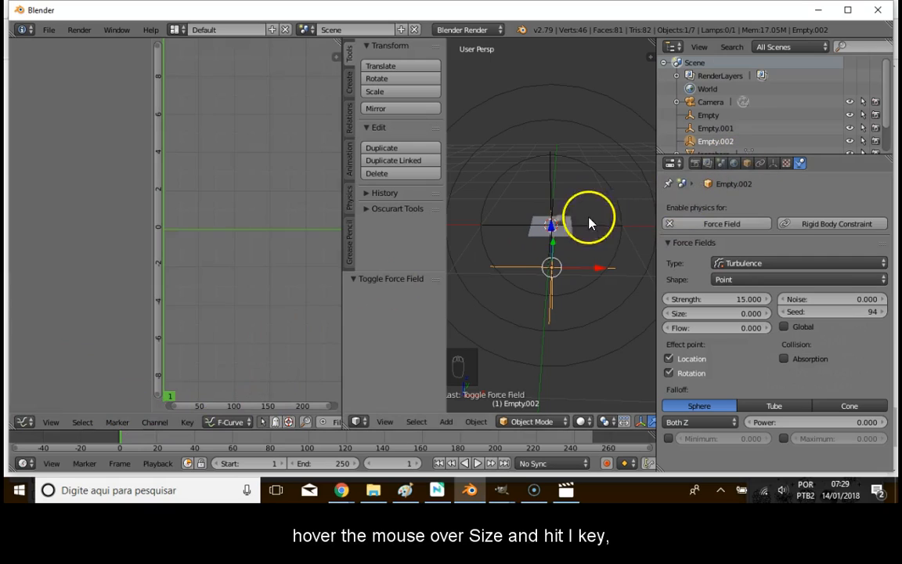
Select the plane and insert keyframes on its particle physics Size and Random Size at frame 1.
{"action": "right_click", "coordinate": [569, 233]}
{"action": "left_click", "coordinate": [836, 163]}
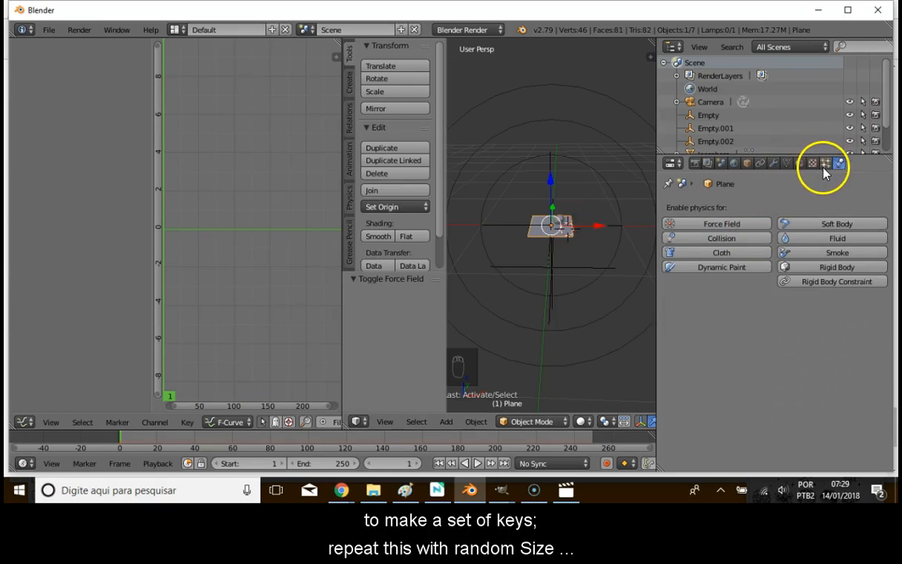
{"action": "left_click", "coordinate": [826, 164]}
{"action": "scroll", "coordinate": [690, 301], "scroll_direction": "down", "scroll_amount": 10}
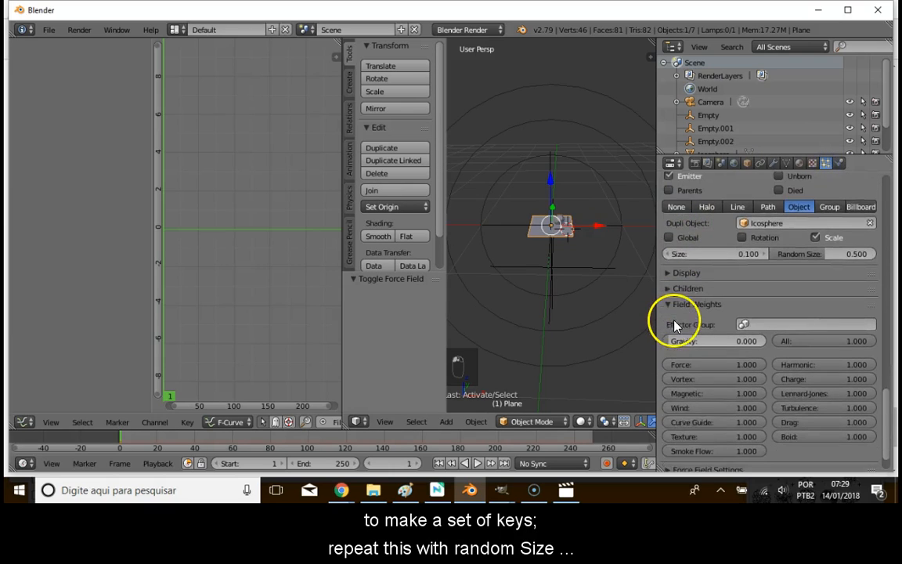
{"action": "scroll", "coordinate": [686, 304], "scroll_direction": "up", "scroll_amount": 8}
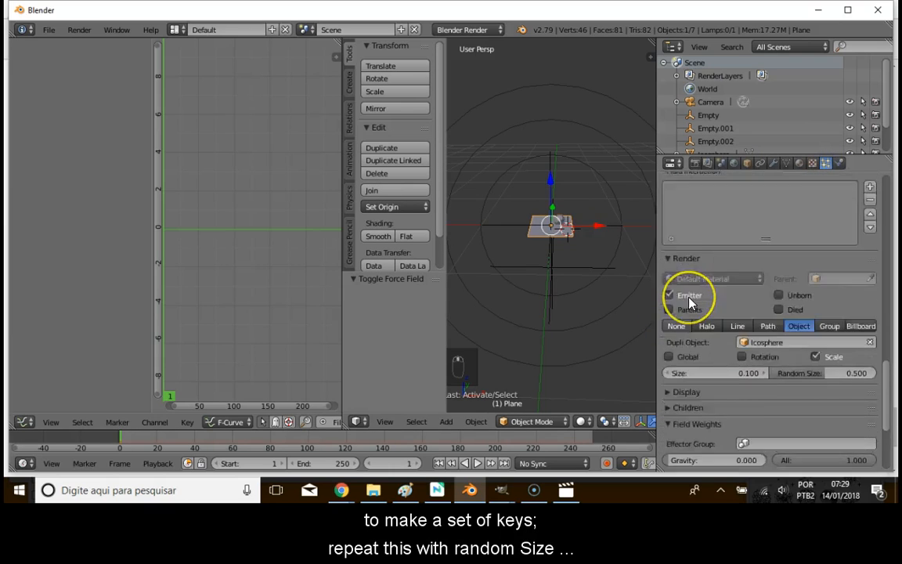
{"action": "scroll", "coordinate": [689, 303], "scroll_direction": "up", "scroll_amount": 6}
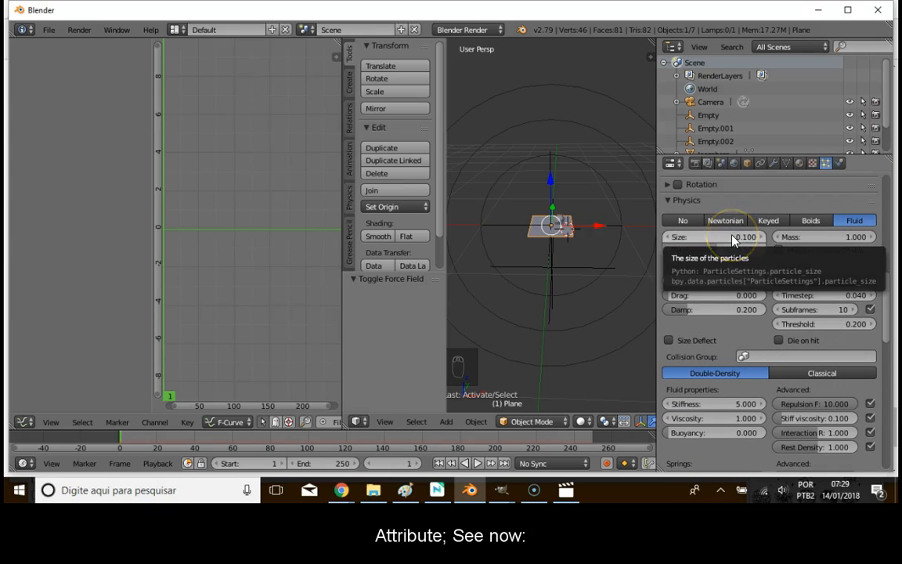
{"action": "key", "text": "i"}
{"action": "key", "text": "i"}
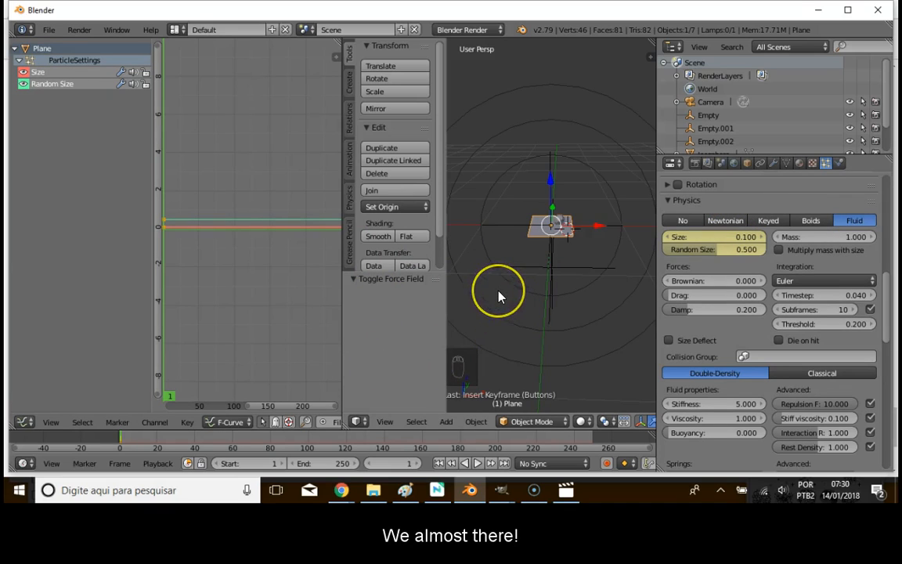
Bake the flock-of-seagulls MP3 from Documents\blender\06_Blender_Particle_Simuli\sound into the plane's particle Size and Random Size F-curves.
{"action": "key", "text": "alt+bracketleft"}
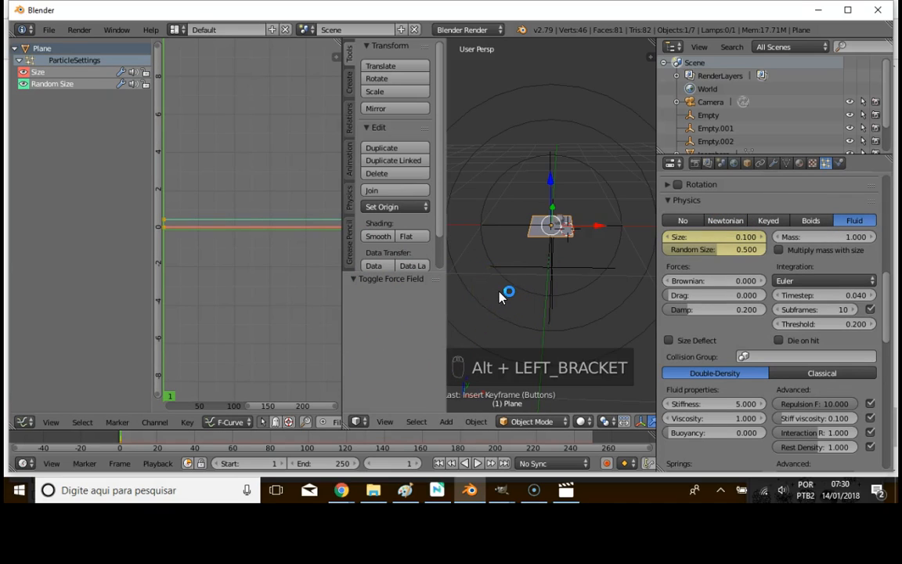
{"action": "left_click_drag", "start_coordinate": [658, 268], "coordinate": [702, 262]}
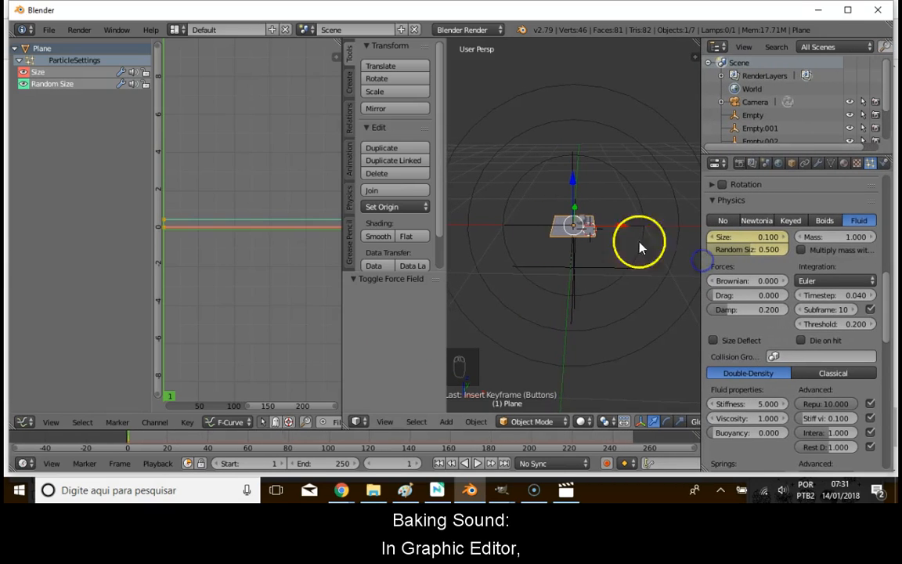
{"action": "left_click", "coordinate": [188, 423]}
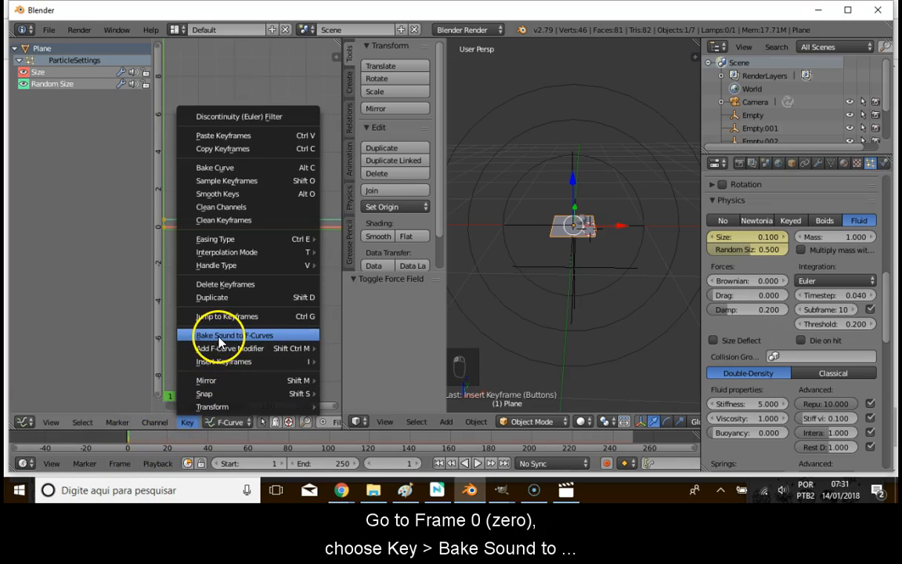
{"action": "mouse_move", "coordinate": [233, 349]}
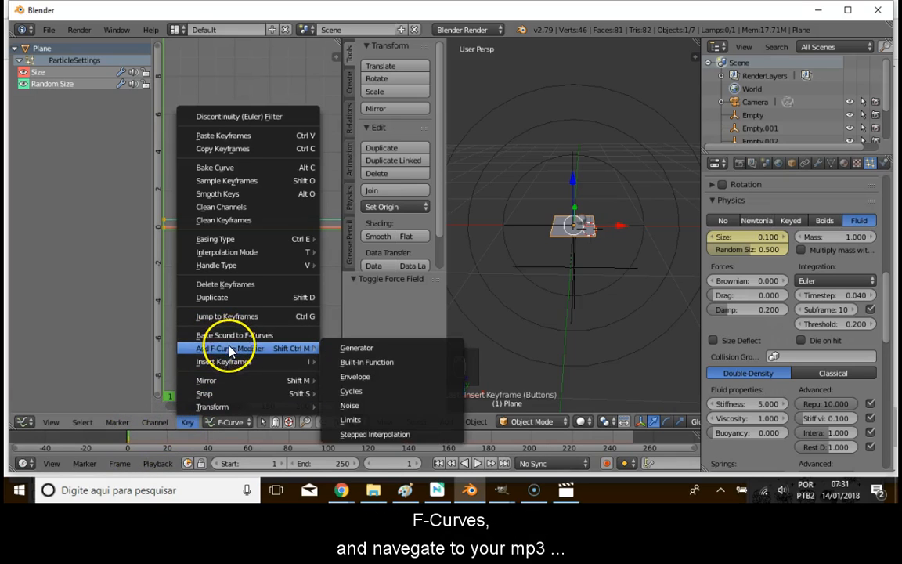
{"action": "left_click", "coordinate": [235, 335]}
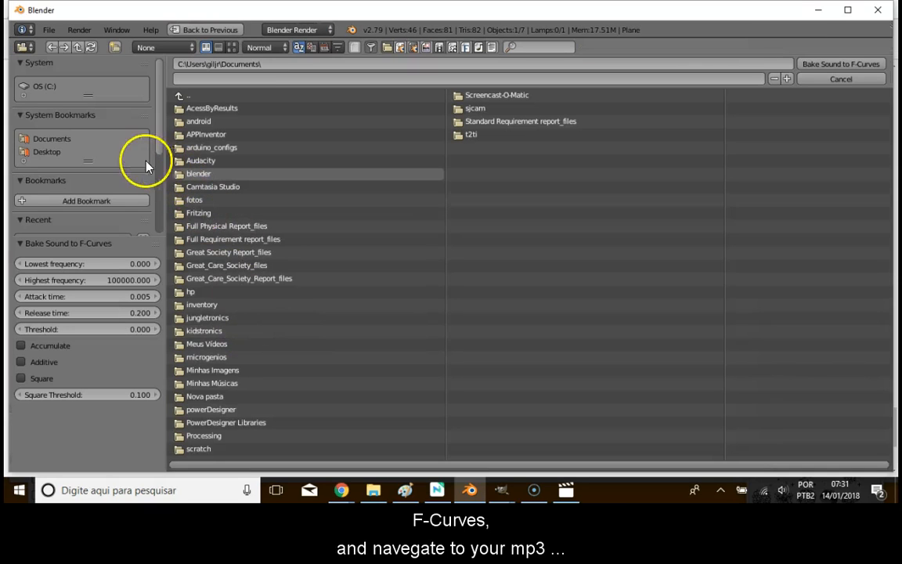
{"action": "left_click", "coordinate": [56, 140]}
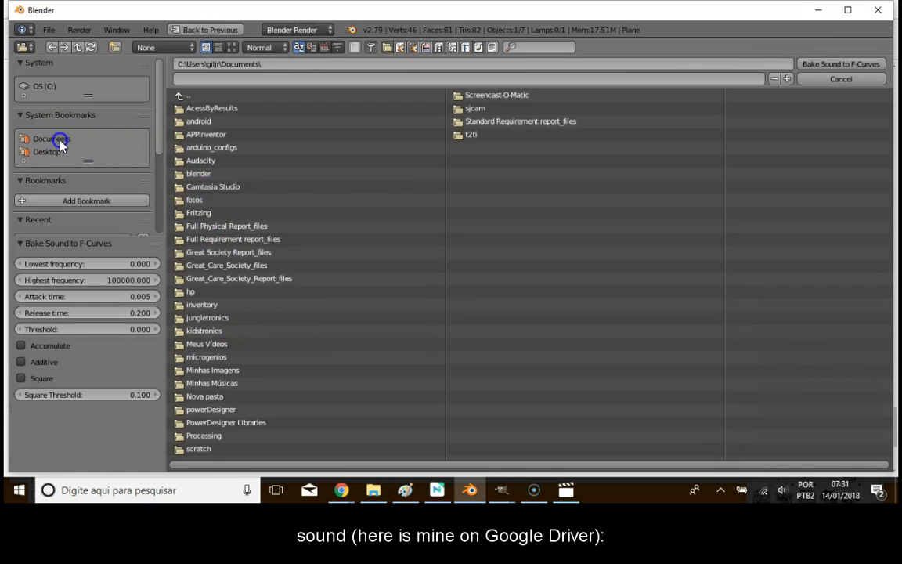
{"action": "left_click", "coordinate": [201, 173]}
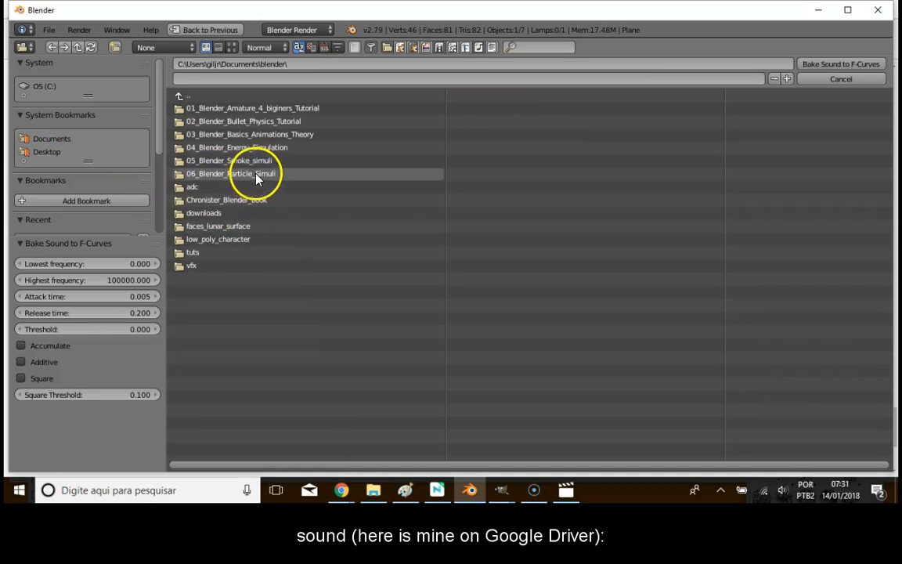
{"action": "left_click", "coordinate": [249, 174]}
{"action": "left_click", "coordinate": [206, 161]}
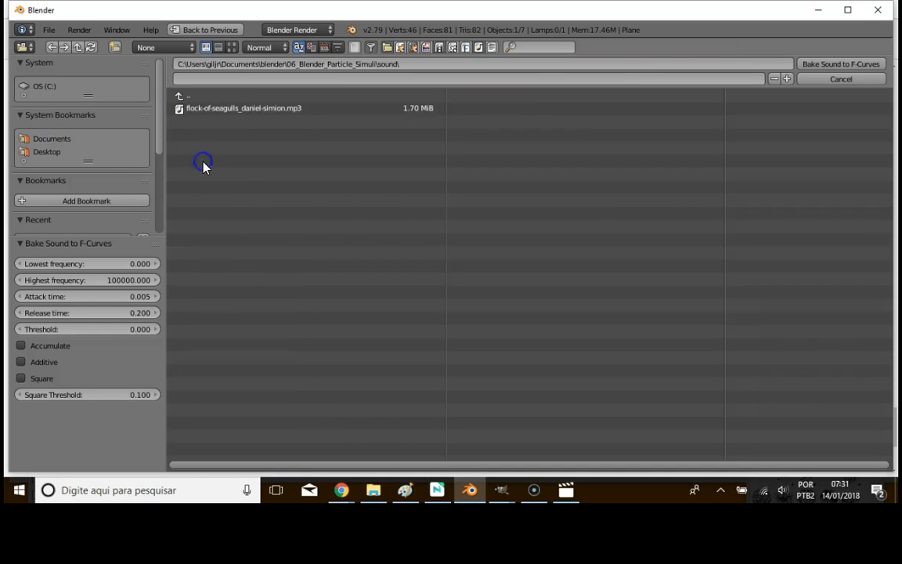
{"action": "left_click", "coordinate": [227, 109]}
{"action": "left_click", "coordinate": [815, 63]}
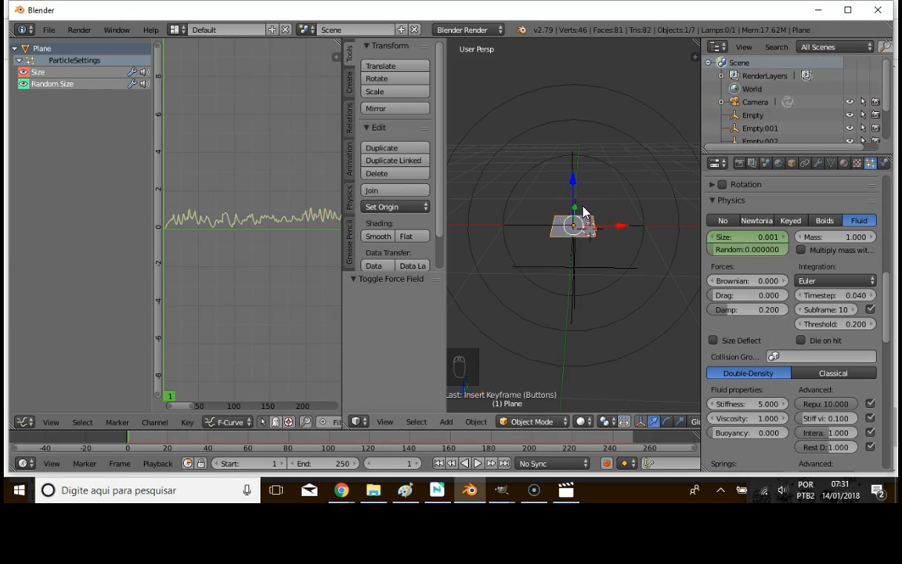
Widen the 3D view and add a Speaker object at the 3D cursor beside the plane.
{"action": "left_click_drag", "start_coordinate": [703, 235], "coordinate": [779, 229]}
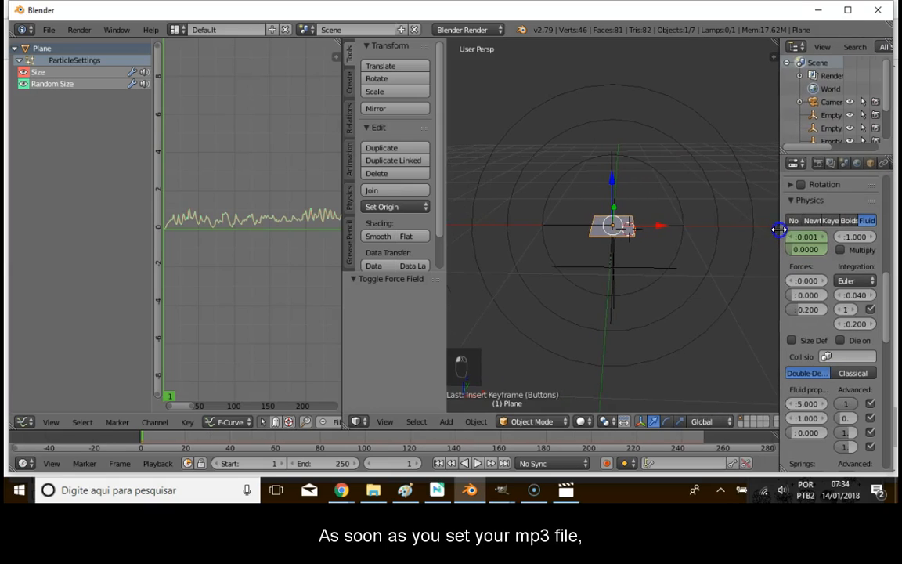
{"action": "left_click_drag", "start_coordinate": [447, 270], "coordinate": [404, 269]}
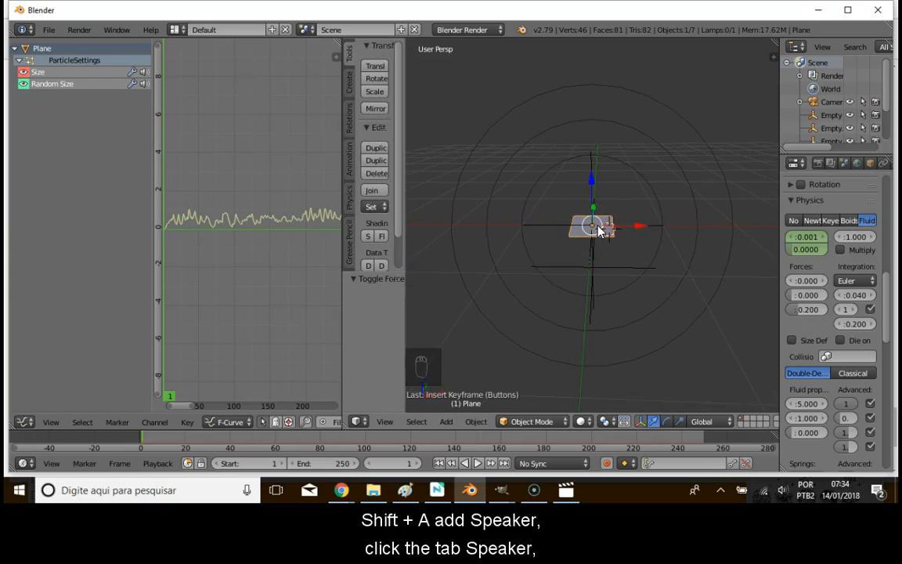
{"action": "key", "text": "shift+a"}
{"action": "left_click", "coordinate": [568, 245]}
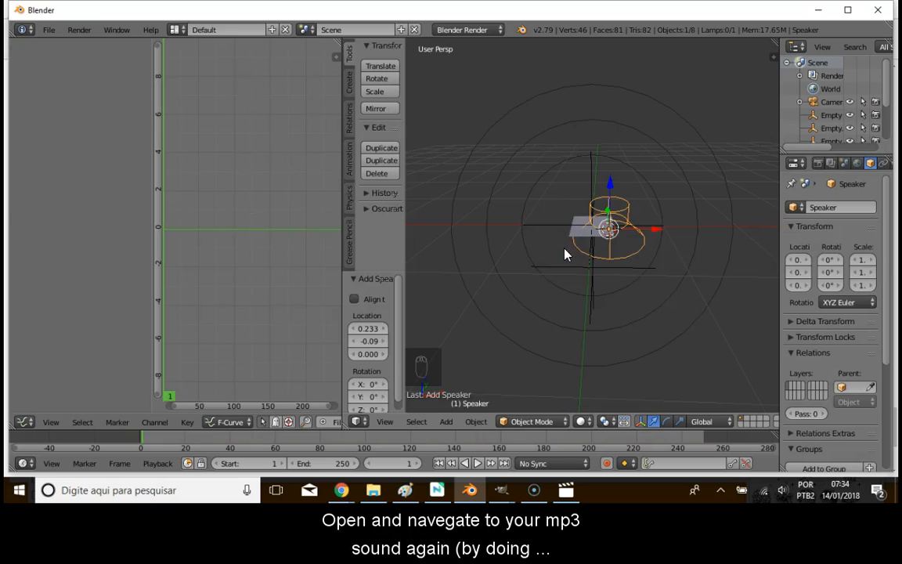
Try to load the flock-of-seagulls MP3 from the 06_Blender_Particle_Simuli\sound folder as the speaker's sound, keeping Mono enabled.
{"action": "left_click_drag", "start_coordinate": [780, 210], "coordinate": [643, 209]}
{"action": "left_click", "coordinate": [758, 165]}
{"action": "left_click", "coordinate": [716, 249]}
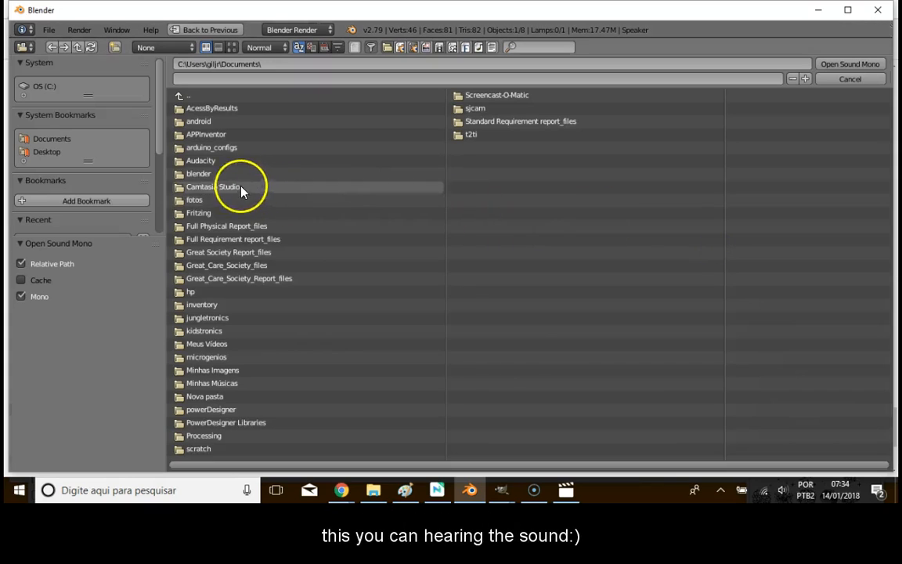
{"action": "left_click", "coordinate": [200, 174]}
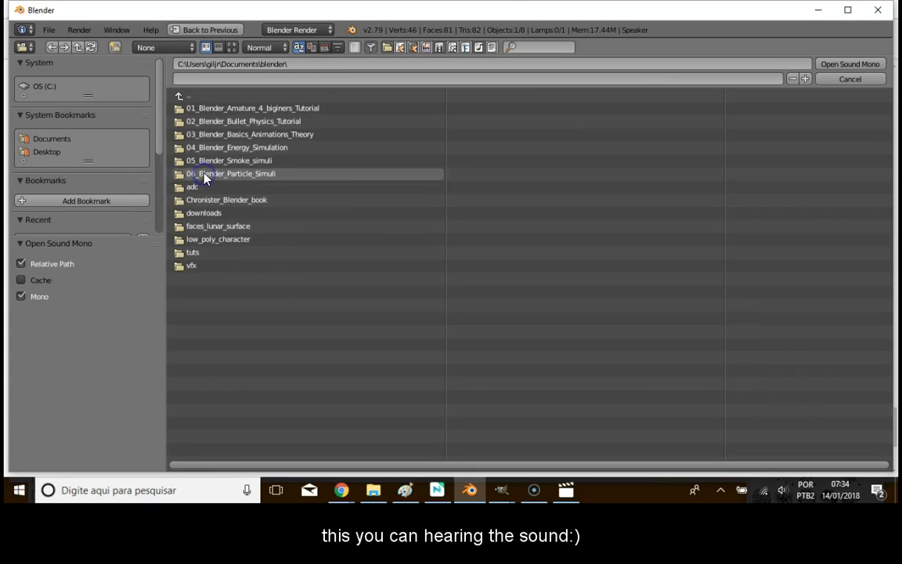
{"action": "left_click", "coordinate": [256, 174]}
{"action": "left_click", "coordinate": [200, 161]}
{"action": "left_click", "coordinate": [219, 108]}
{"action": "left_click", "coordinate": [843, 64]}
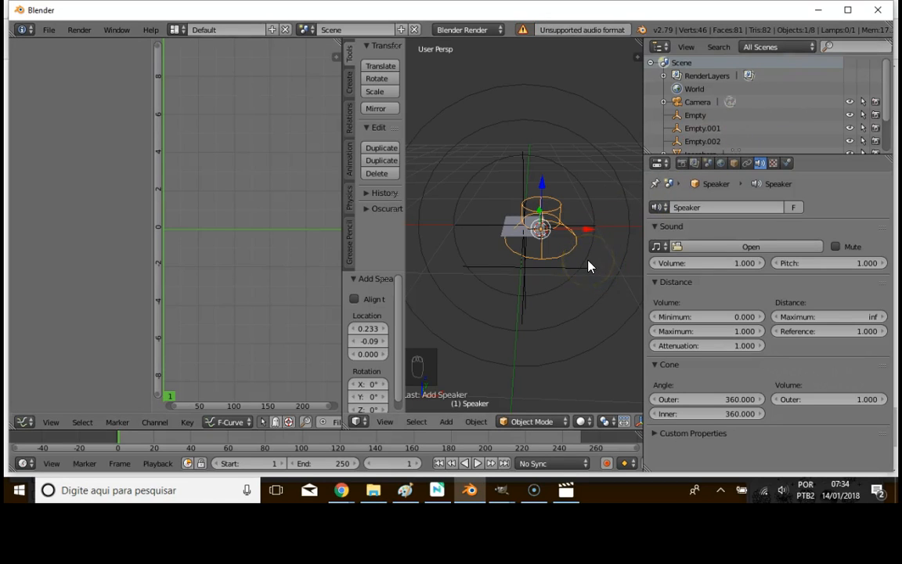
Set the render output path to Documents\blender\06_Blender_Particle_Simuli and create a new folder named tutorial inside it.
{"action": "left_click_drag", "start_coordinate": [342, 348], "coordinate": [282, 346]}
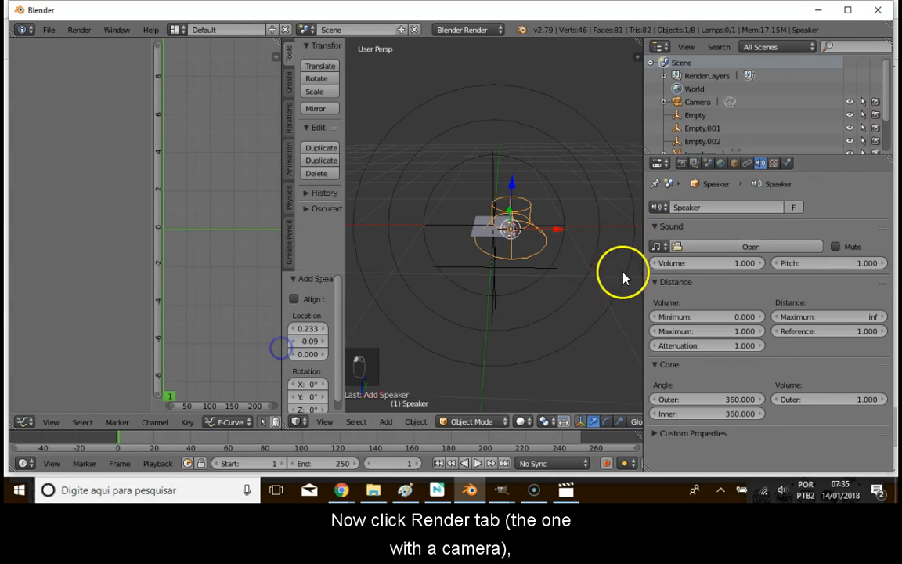
{"action": "left_click", "coordinate": [683, 164]}
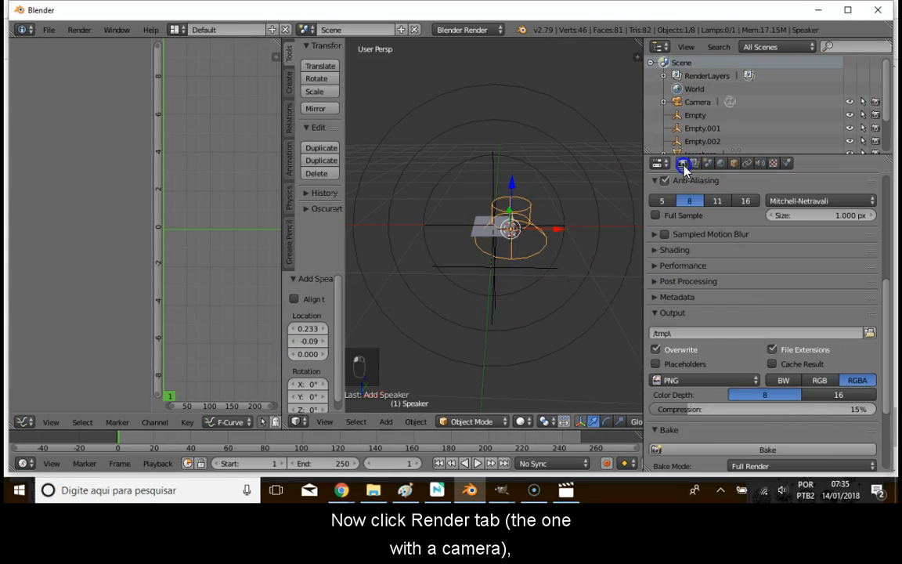
{"action": "scroll", "coordinate": [725, 298], "scroll_direction": "down", "scroll_amount": 5}
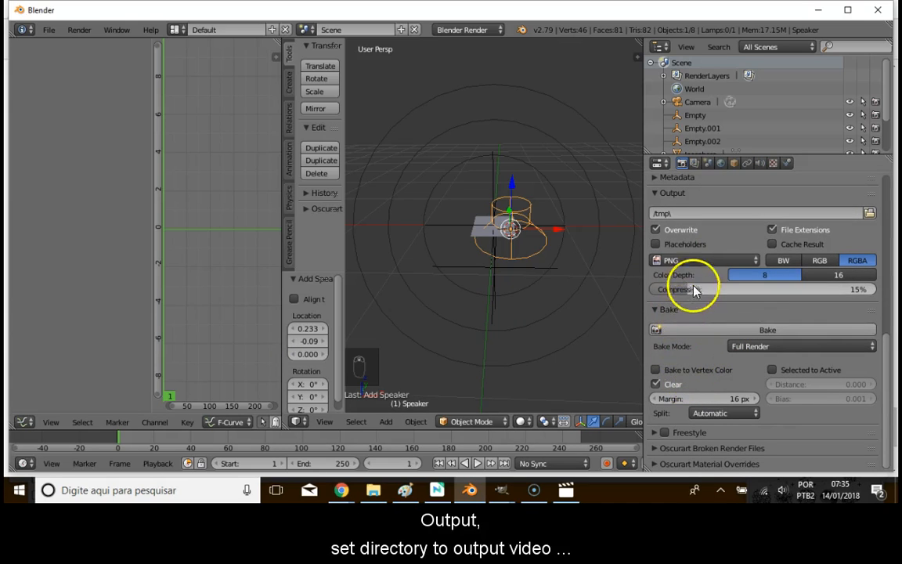
{"action": "left_click", "coordinate": [870, 213]}
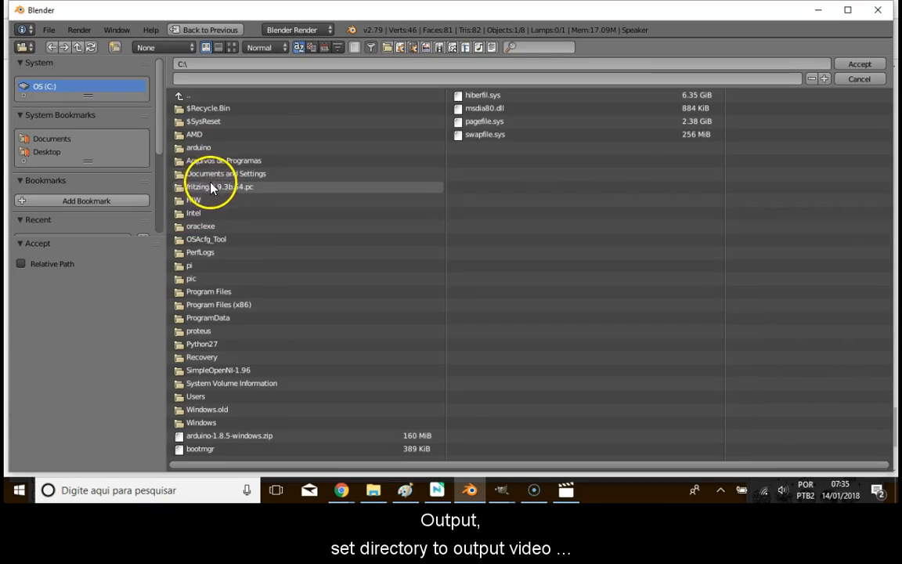
{"action": "left_click", "coordinate": [56, 140]}
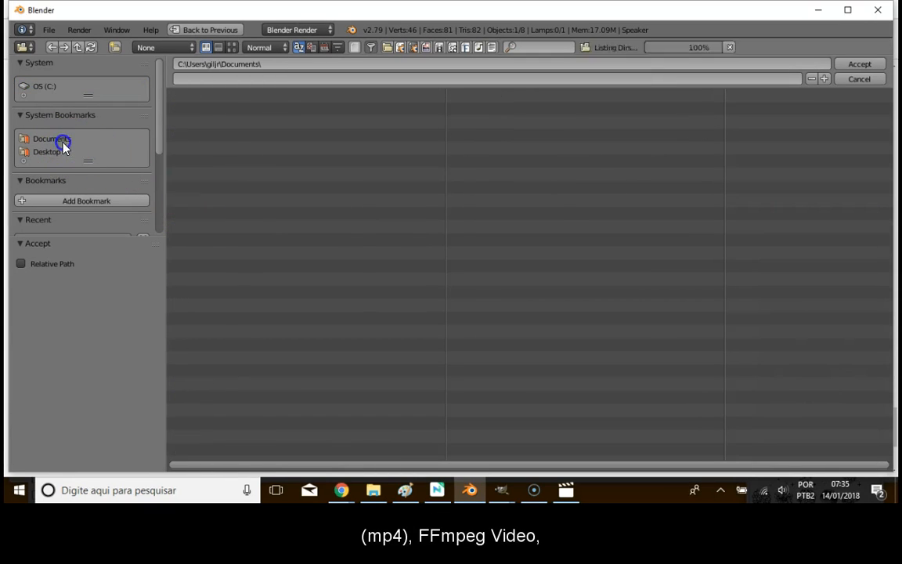
{"action": "left_click", "coordinate": [185, 170]}
{"action": "left_click", "coordinate": [246, 172]}
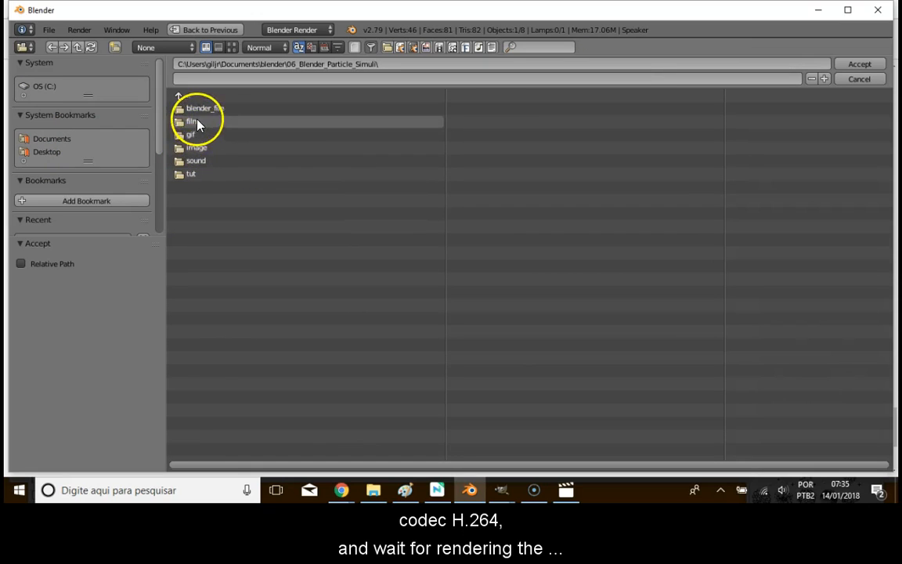
{"action": "left_click", "coordinate": [115, 47]}
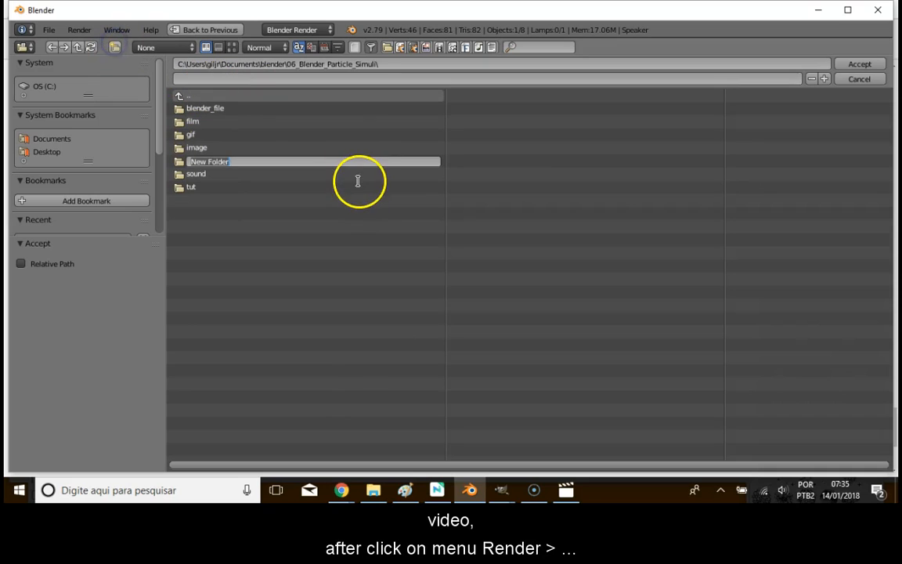
{"action": "type", "text": "tutor"}
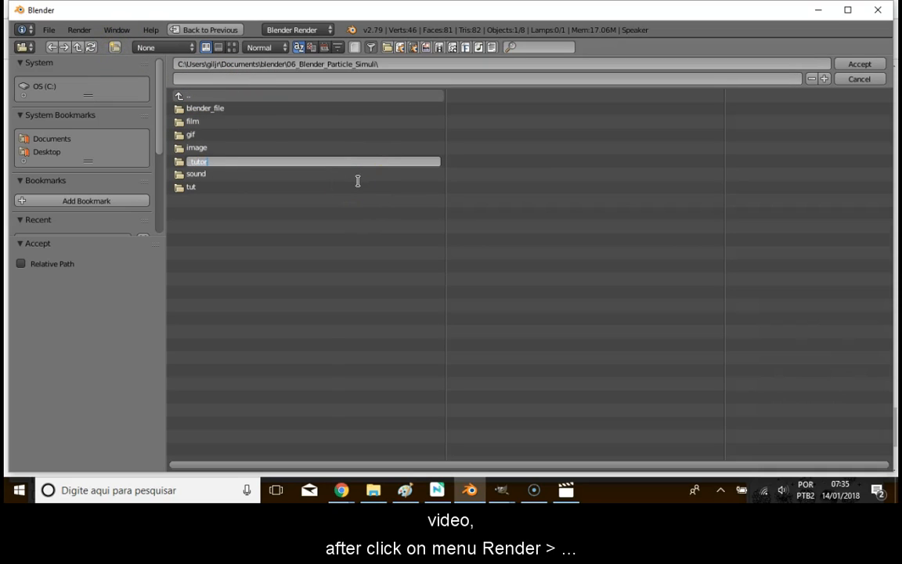
{"action": "left_click", "coordinate": [861, 65]}
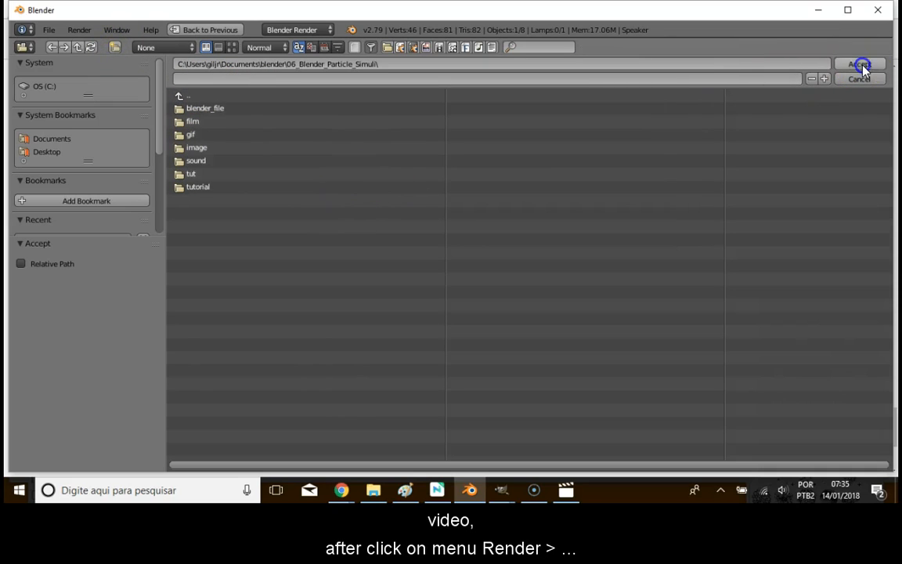
{"action": "left_click", "coordinate": [860, 65]}
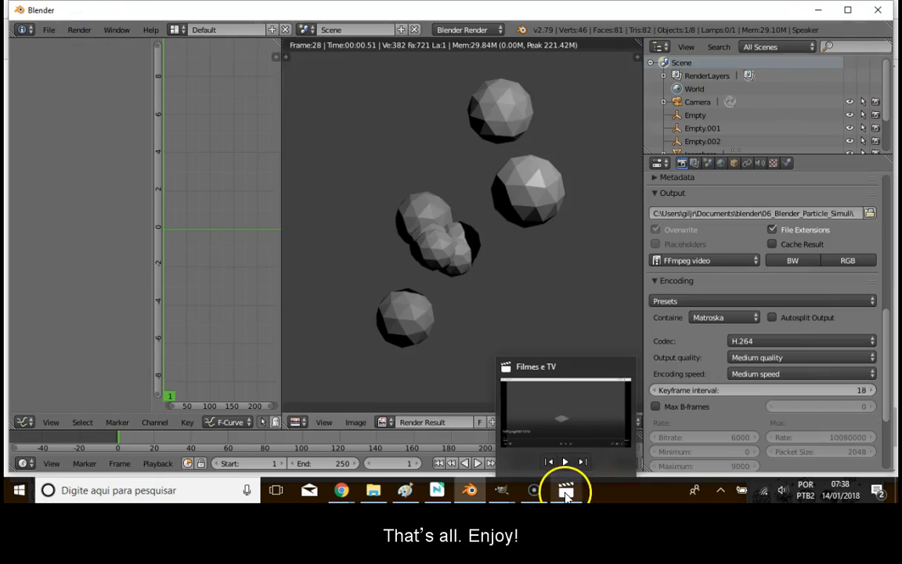
Switch to Filmes e TV and play the rendered animation video 0001.png0001-0250.
{"action": "left_click", "coordinate": [566, 492]}
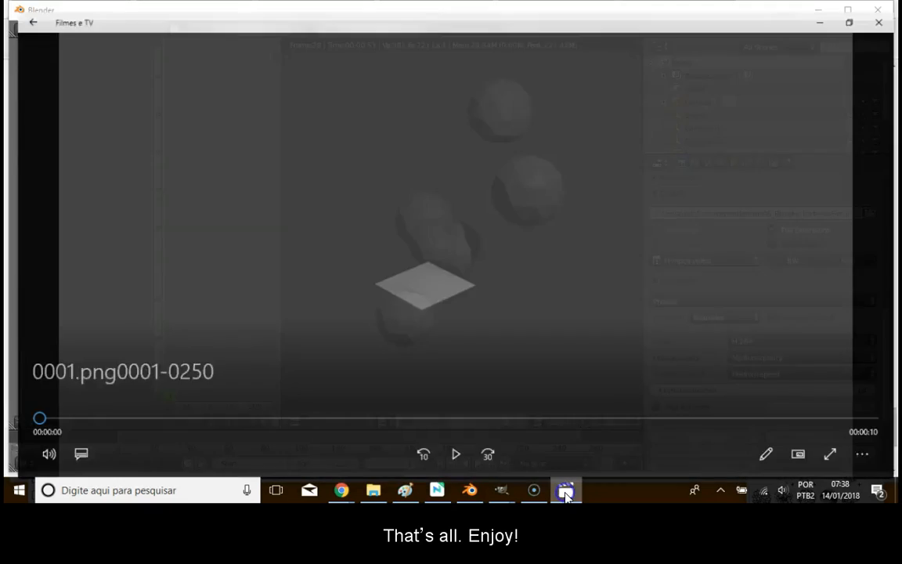
{"action": "left_click", "coordinate": [454, 451]}
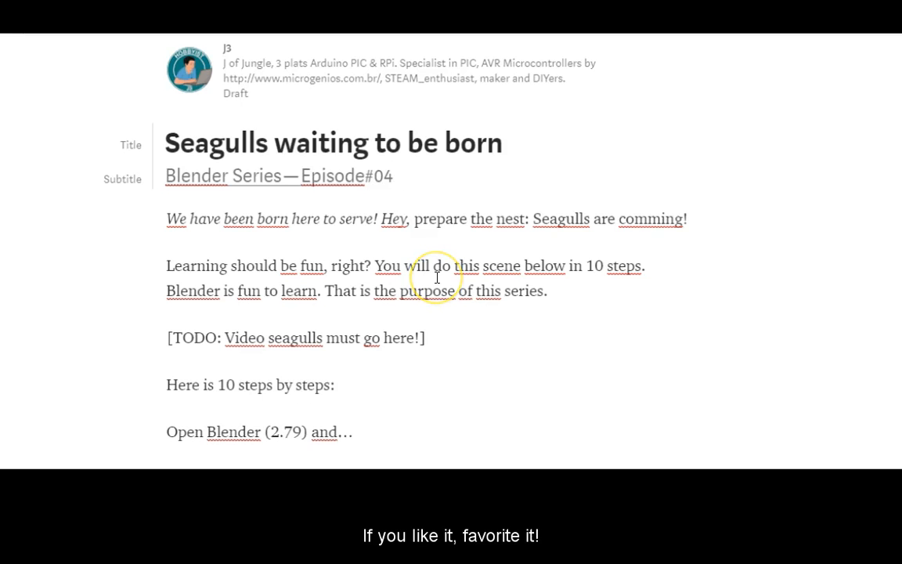
Read through the "Seagulls waiting to be born" draft article, reviewing its Blender steps for particles, gravity and force fields.
{"action": "scroll", "coordinate": [437, 277], "scroll_direction": "down", "scroll_amount": 10}
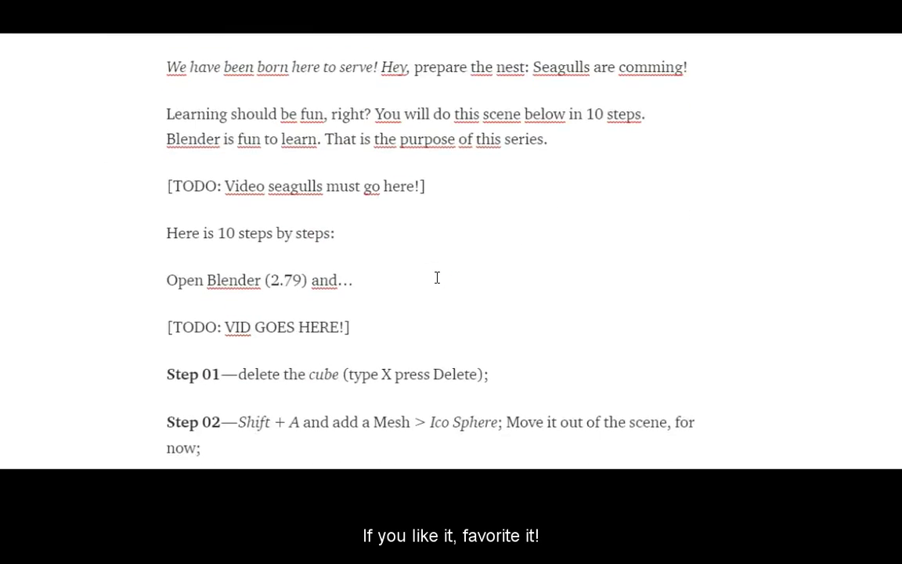
{"action": "scroll", "coordinate": [437, 278], "scroll_direction": "down", "scroll_amount": 9}
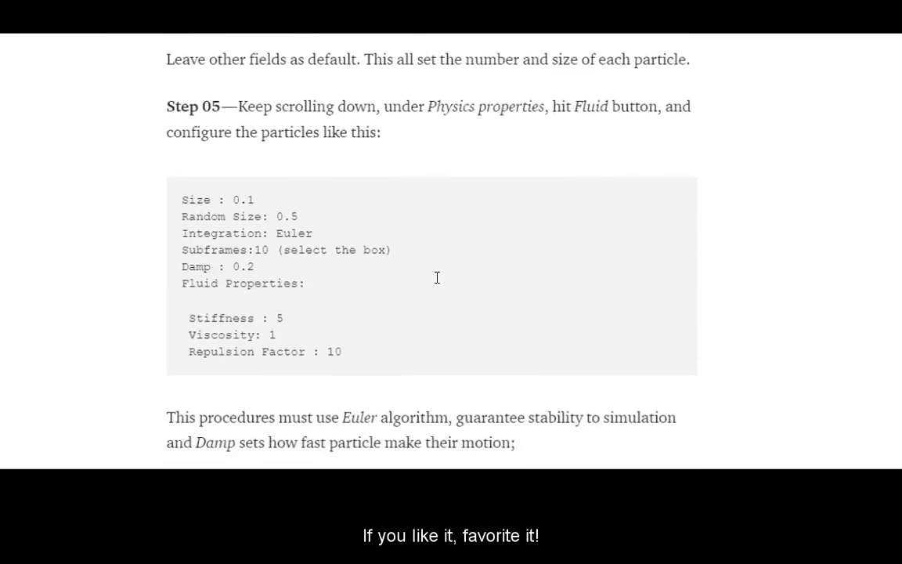
{"action": "scroll", "coordinate": [437, 278], "scroll_direction": "down", "scroll_amount": 10}
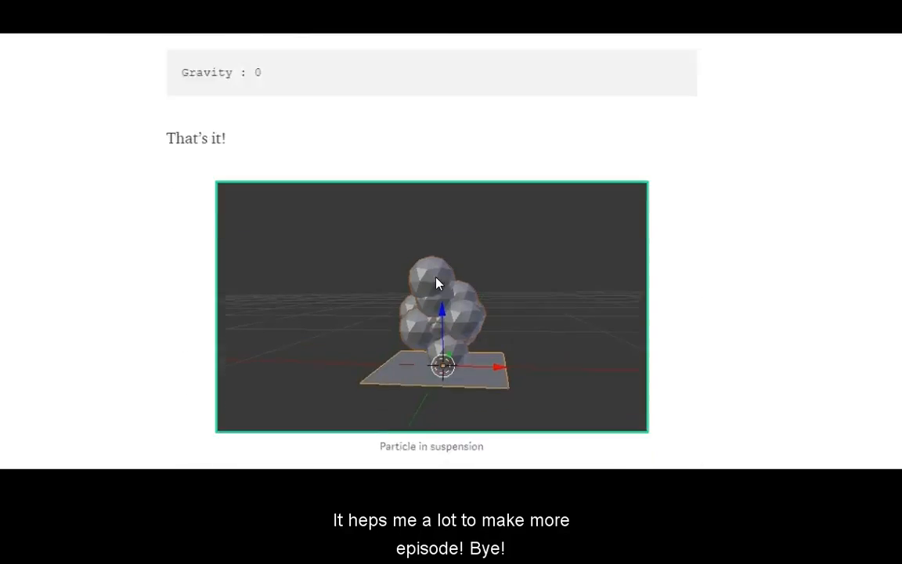
{"action": "scroll", "coordinate": [437, 278], "scroll_direction": "down", "scroll_amount": 10}
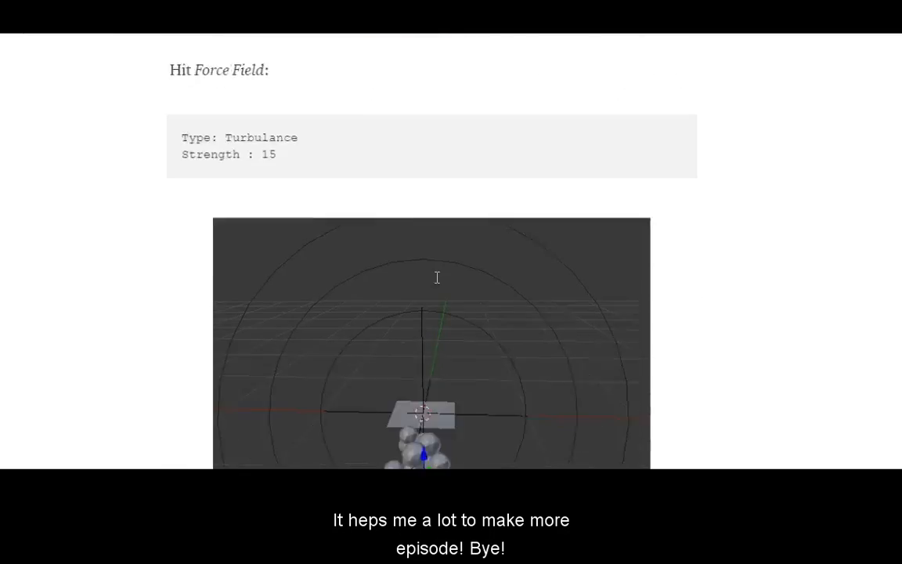
{"action": "scroll", "coordinate": [437, 277], "scroll_direction": "up", "scroll_amount": 20}
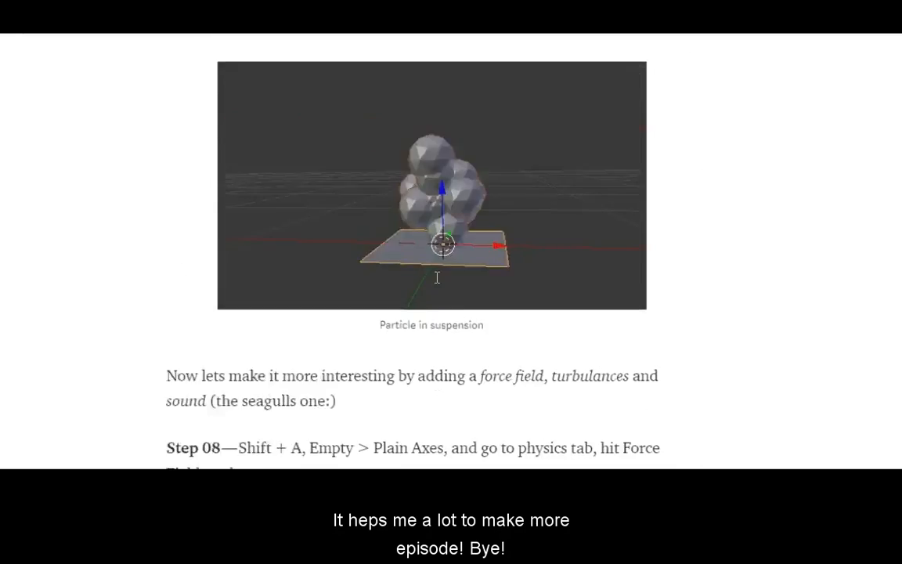
{"action": "scroll", "coordinate": [437, 277], "scroll_direction": "up", "scroll_amount": 15}
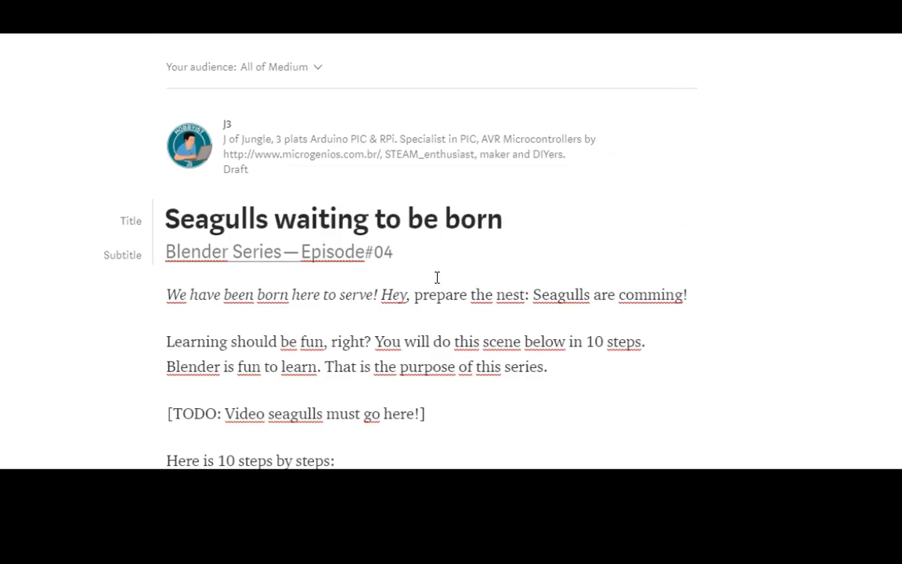